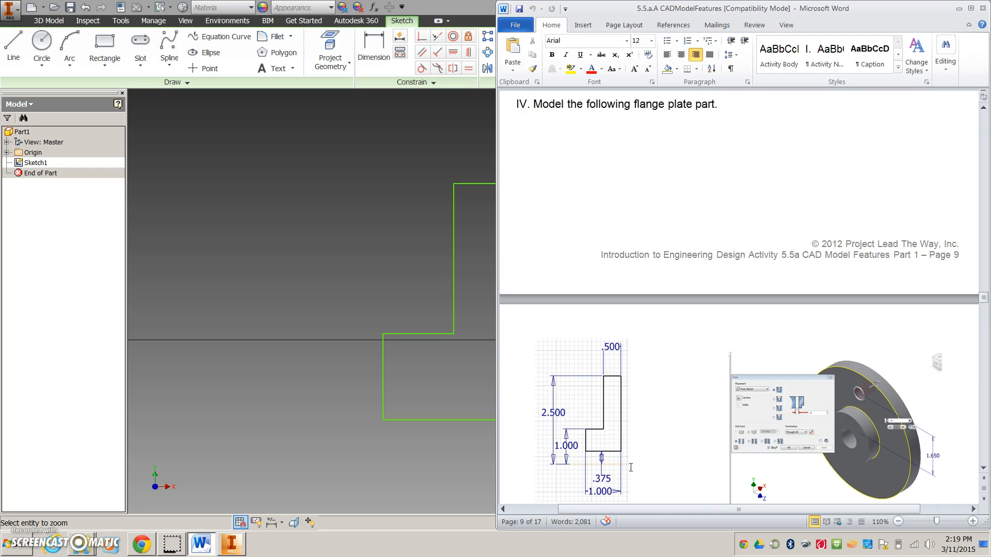
Step: Dimension the profile's short upper horizontal edge and set its length to .5 in
{"action": "left_click", "coordinate": [343, 317]}
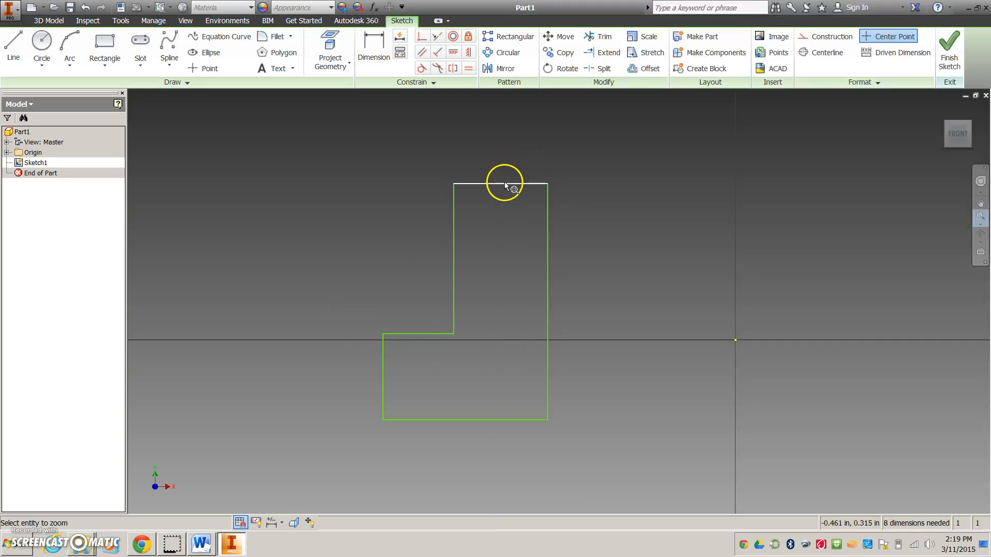
{"action": "left_click", "coordinate": [379, 53]}
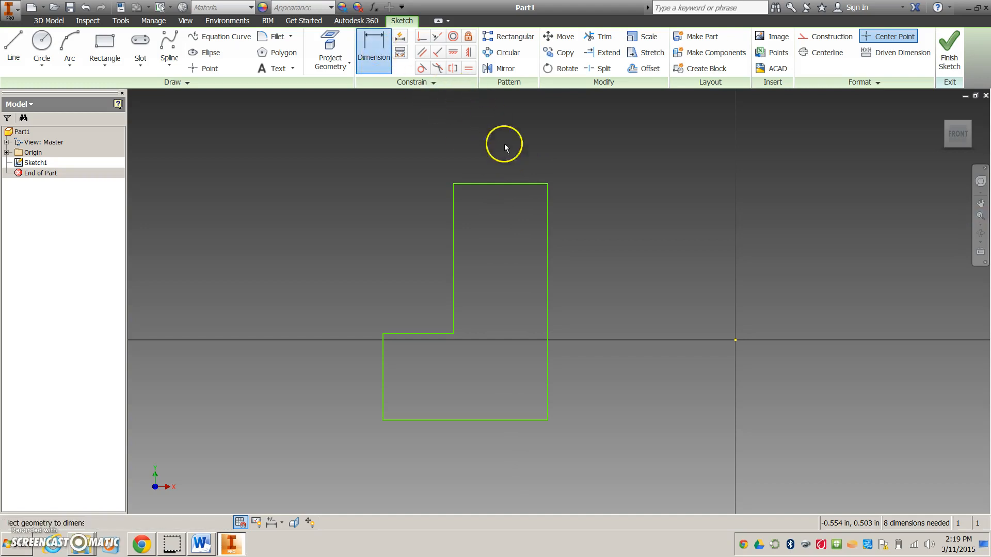
{"action": "left_click", "coordinate": [496, 183]}
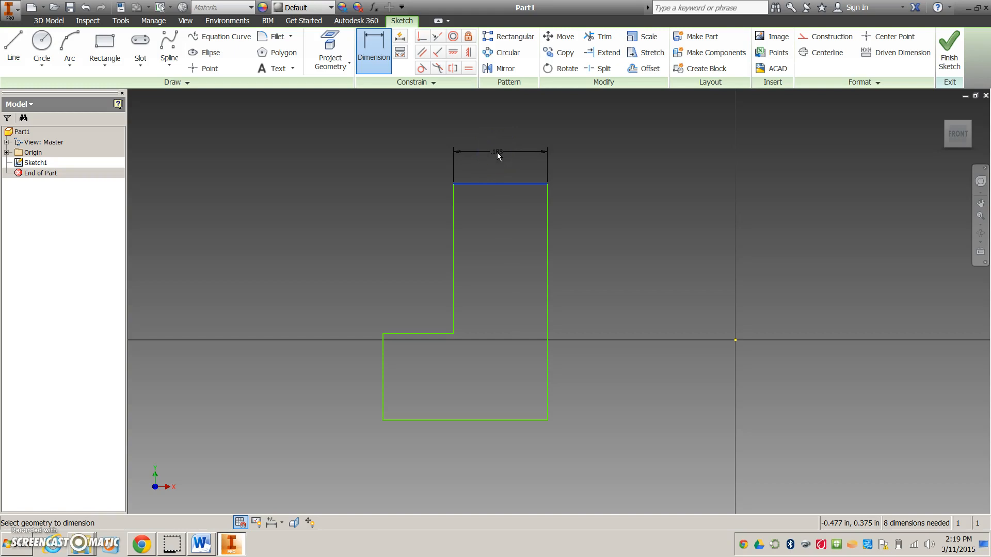
{"action": "left_click", "coordinate": [497, 152]}
{"action": "type", "text": "."}
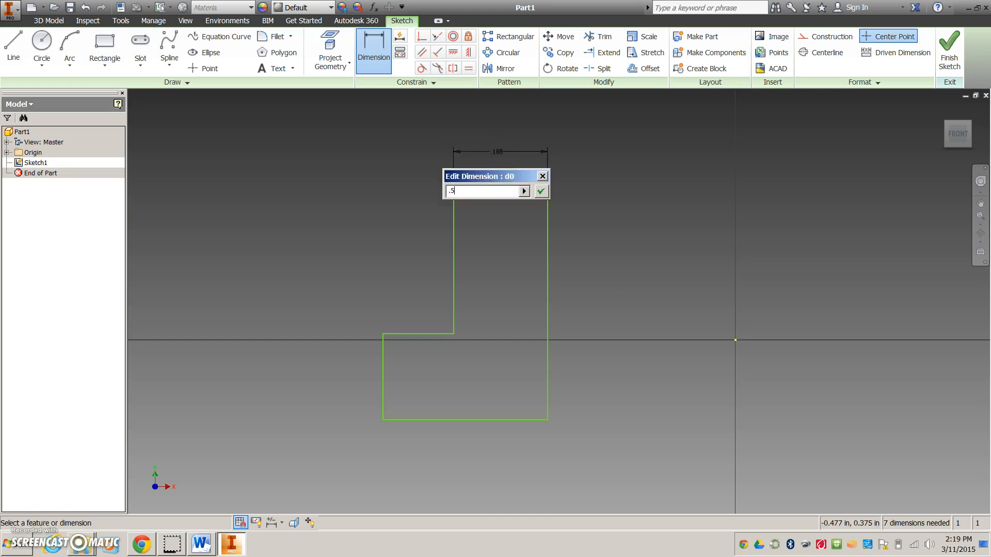
{"action": "type", "text": "5"}
{"action": "key", "text": "Return"}
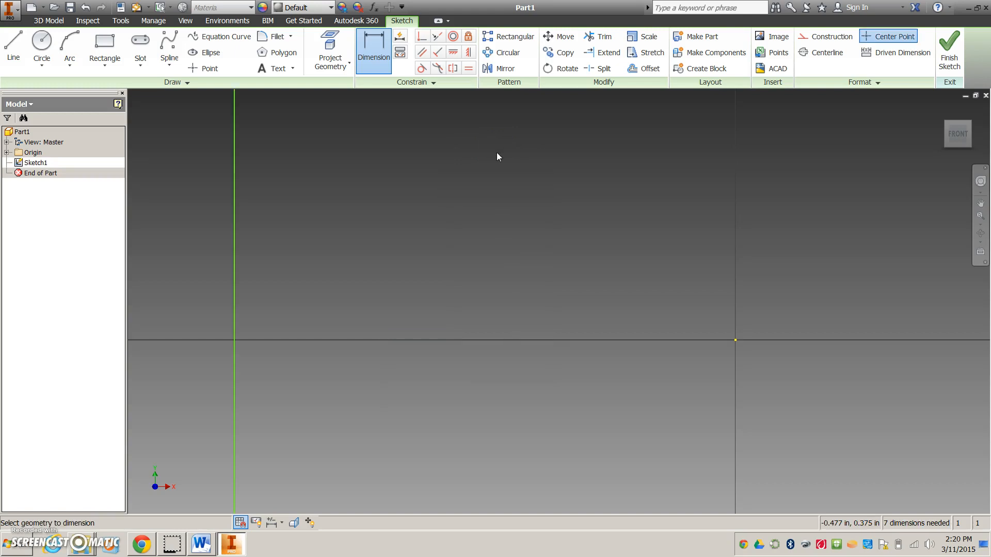
Step: Dimension the profile's lower horizontal edge and set its length to 1 in
{"action": "left_click", "coordinate": [957, 133]}
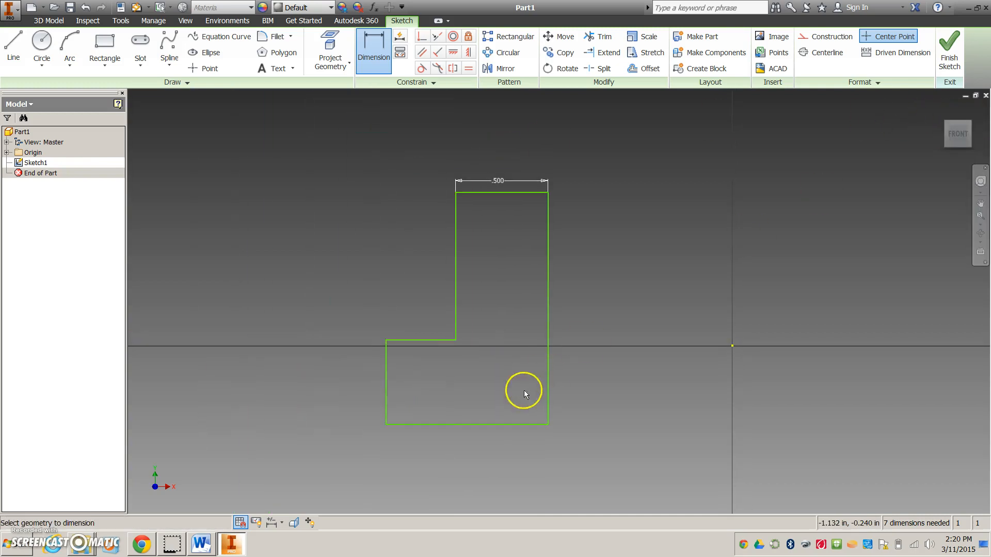
{"action": "left_click", "coordinate": [471, 424]}
{"action": "left_click", "coordinate": [471, 452]}
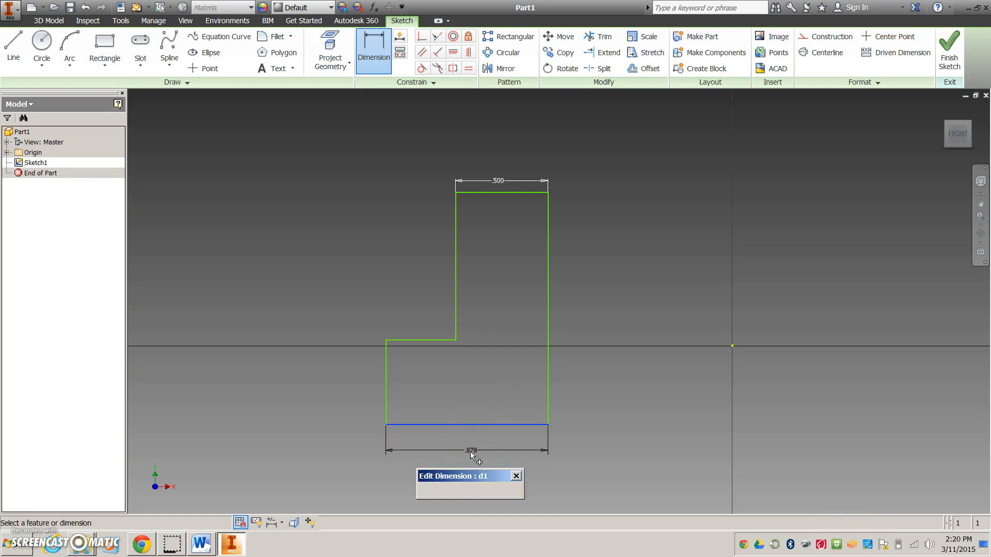
{"action": "type", "text": "1"}
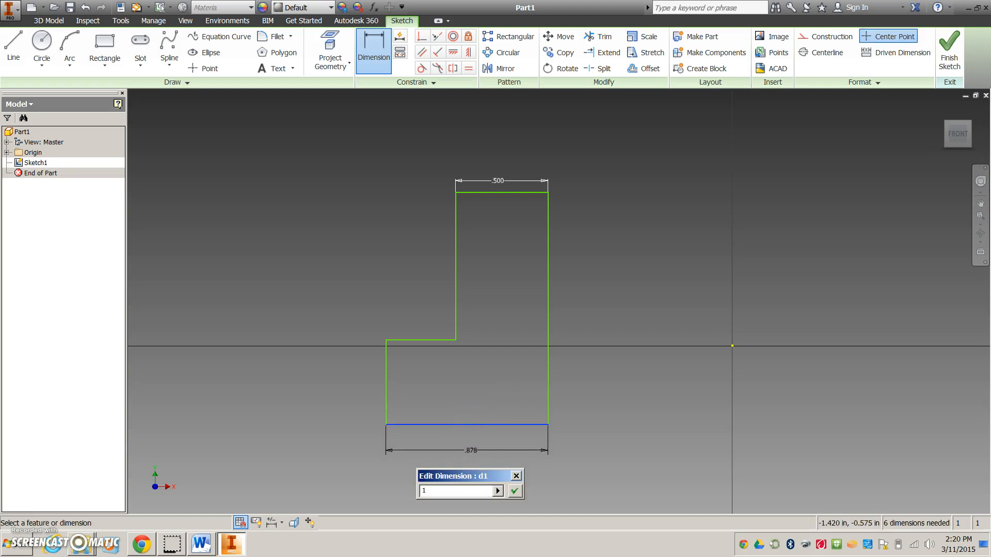
{"action": "key", "text": "Return"}
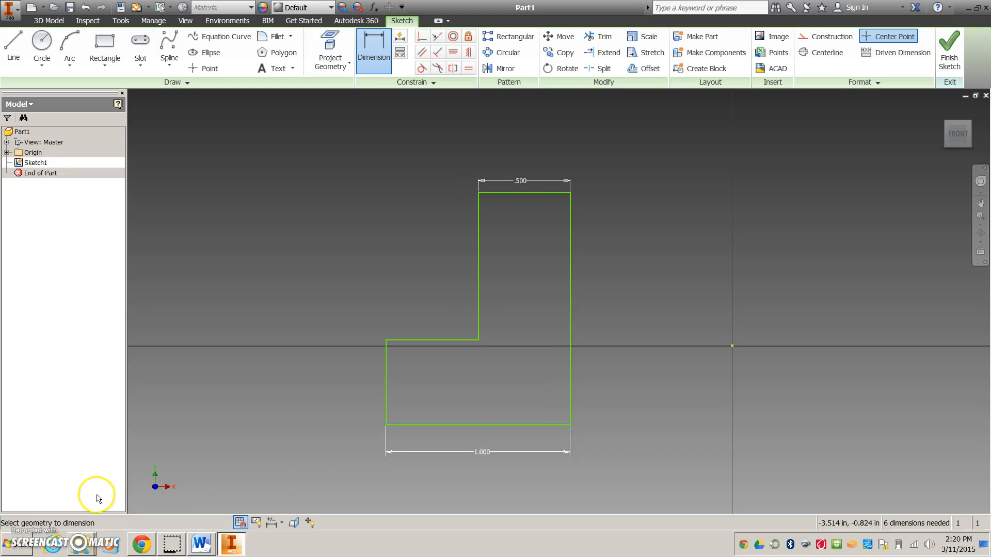
Step: Check the reference drawing in Word, then draw a horizontal construction line about 1.5 in long below the L-shaped profile in Inventor
{"action": "key", "text": "alt+Tab"}
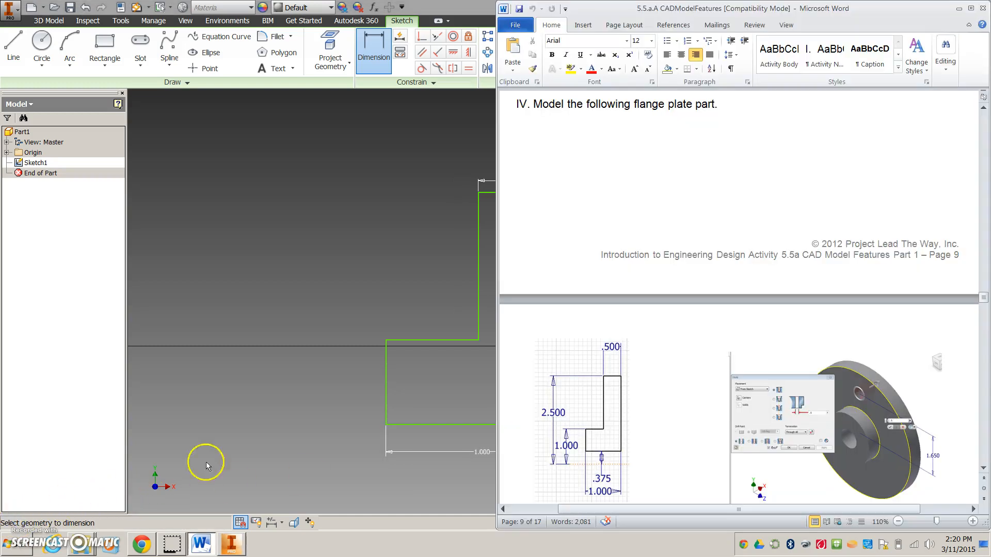
{"action": "left_click", "coordinate": [283, 384]}
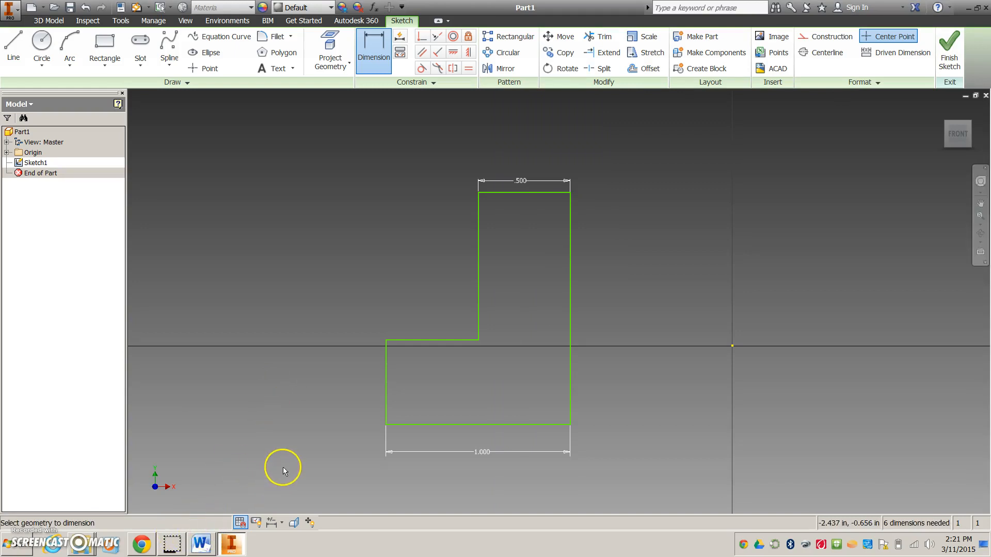
{"action": "left_click", "coordinate": [808, 41]}
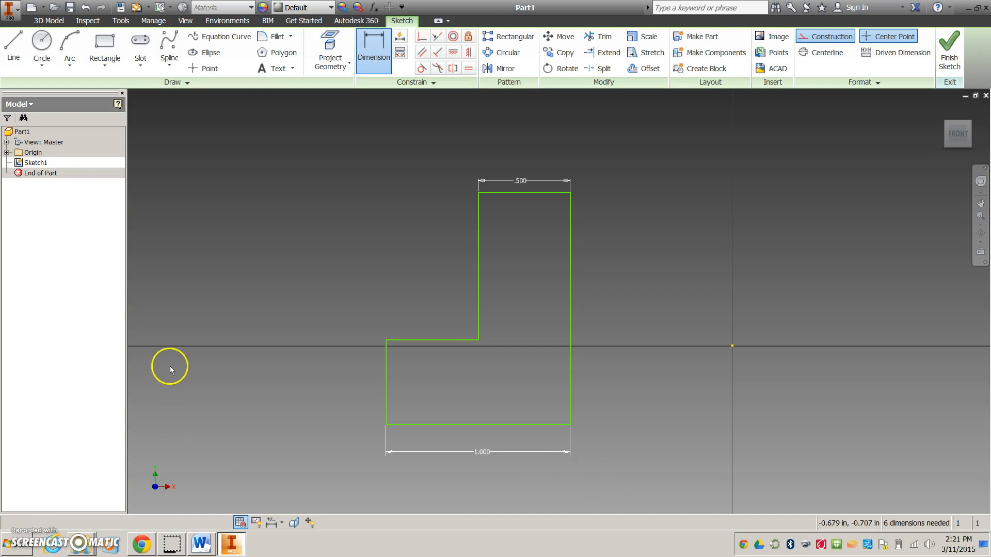
{"action": "left_click", "coordinate": [13, 54]}
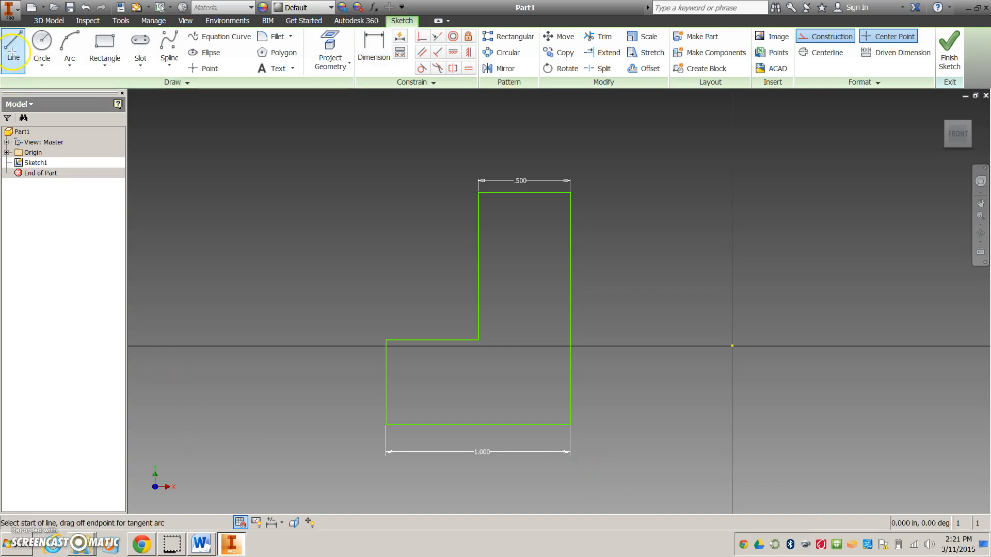
{"action": "left_click", "coordinate": [339, 473]}
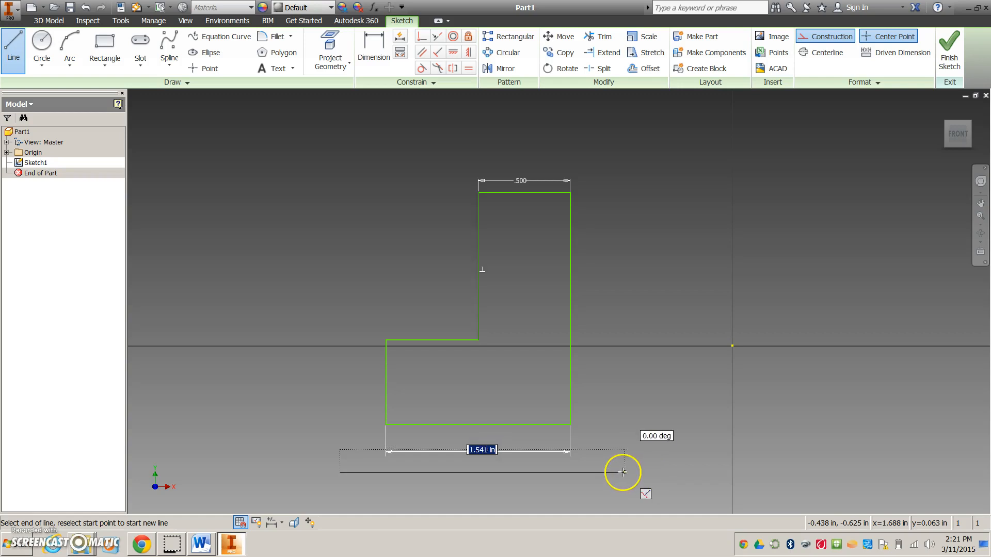
{"action": "left_click", "coordinate": [623, 472]}
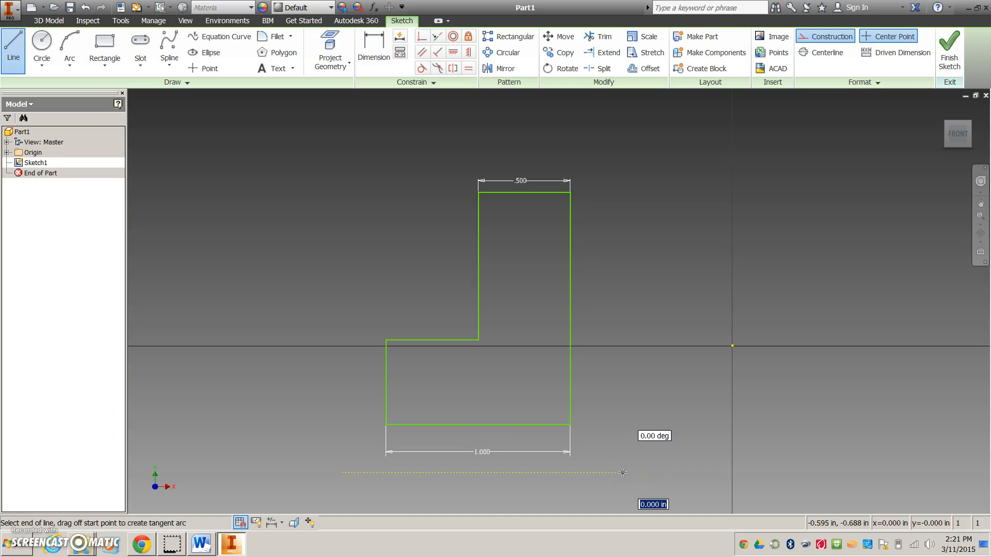
{"action": "key", "text": "Escape"}
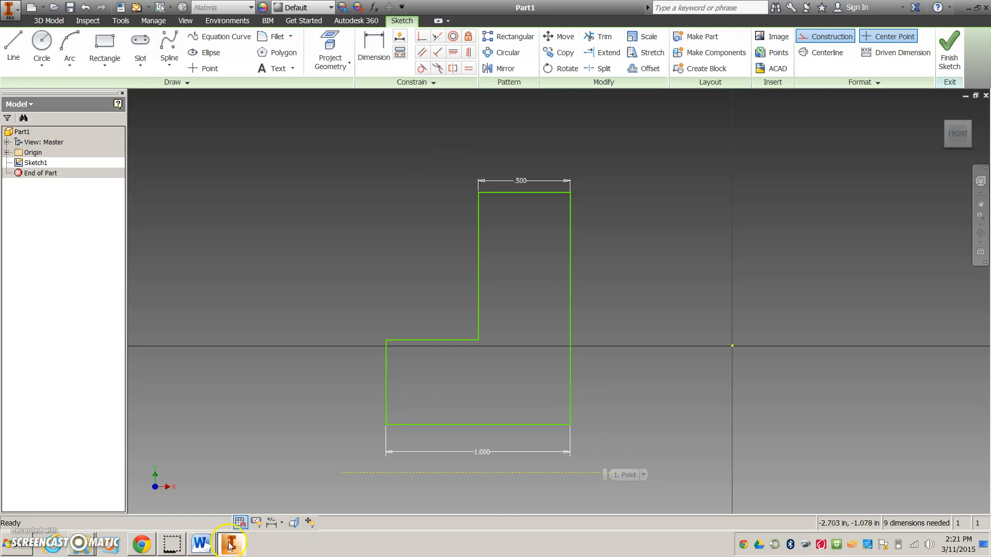
Step: Check the reference drawing in Word, then set the distance between the profile's lowest edge and the construction line to .375 in
{"action": "left_click", "coordinate": [201, 544]}
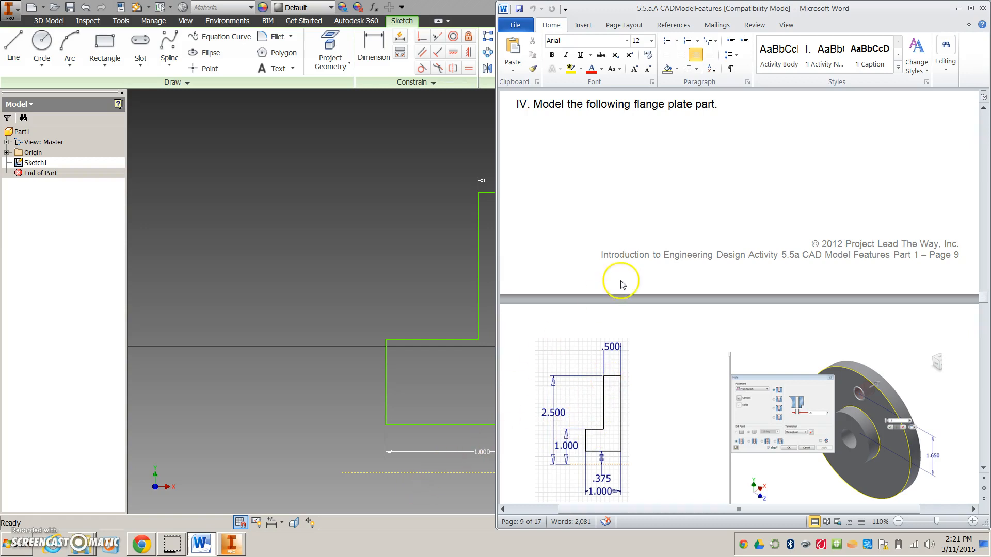
{"action": "left_click_drag", "start_coordinate": [496, 256], "coordinate": [669, 250]}
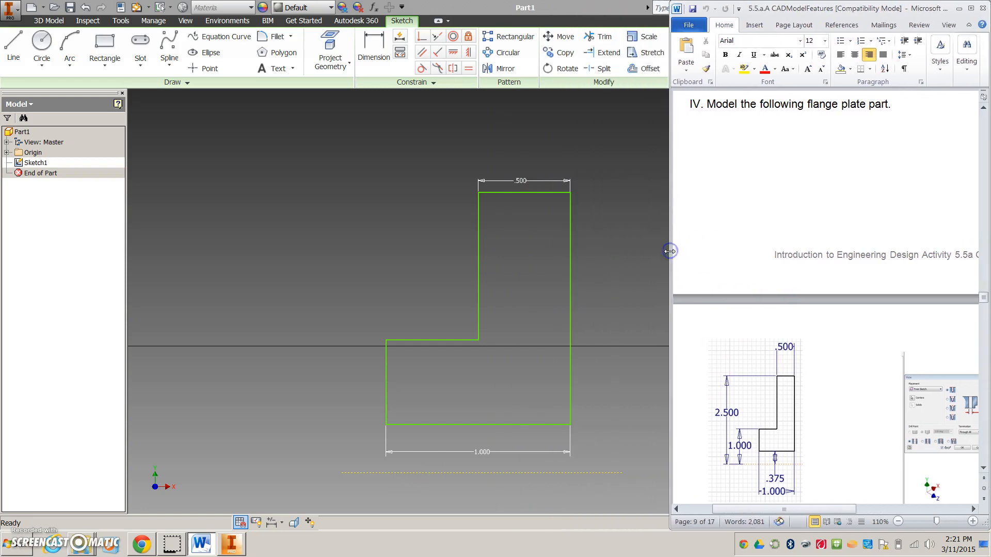
{"action": "left_click", "coordinate": [381, 46]}
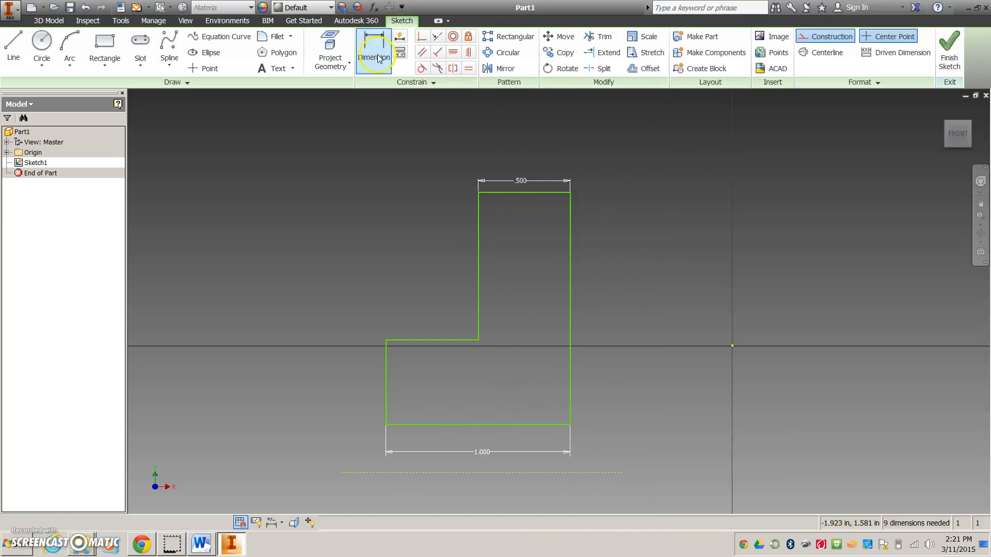
{"action": "left_click", "coordinate": [430, 427]}
{"action": "left_click", "coordinate": [434, 473]}
{"action": "left_click", "coordinate": [360, 454]}
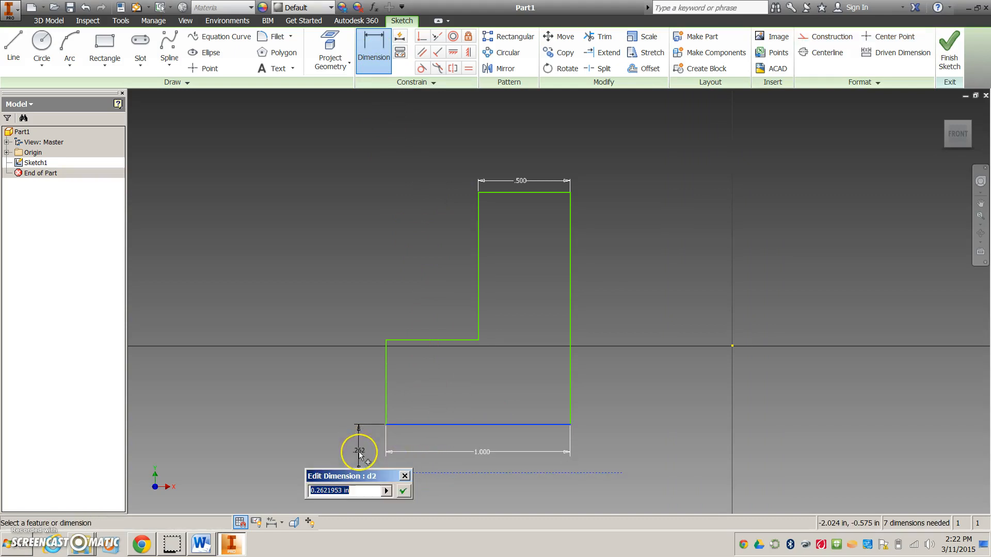
{"action": "type", "text": ".3"}
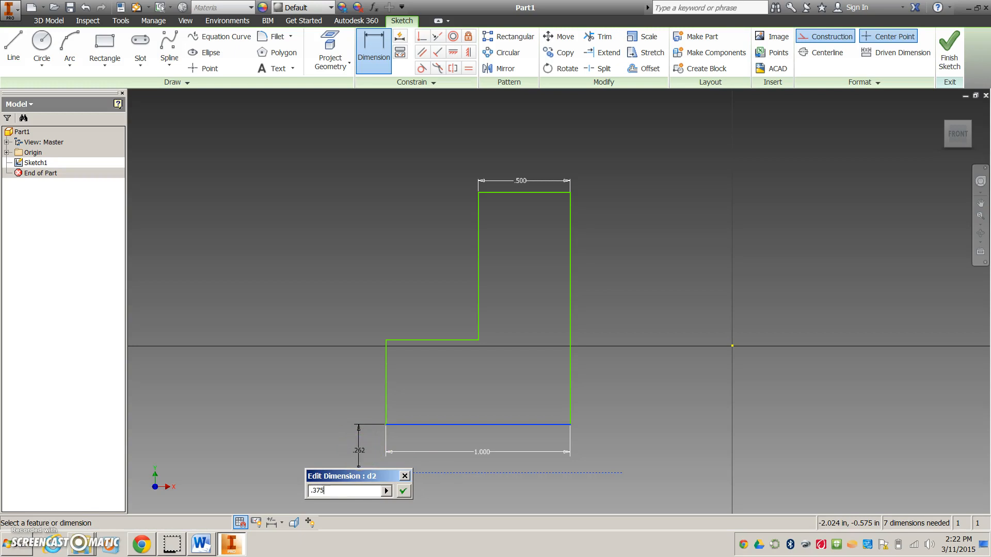
{"action": "type", "text": "75"}
{"action": "key", "text": "Return"}
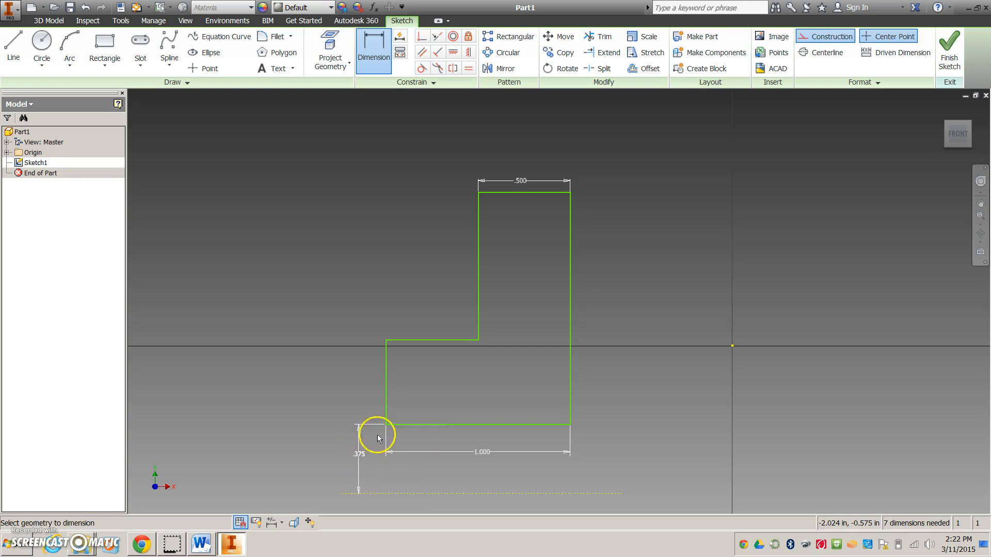
Step: Dimension the distance from the construction line to the profile's horizontal step edge and set it to 1 in
{"action": "left_click", "coordinate": [447, 492]}
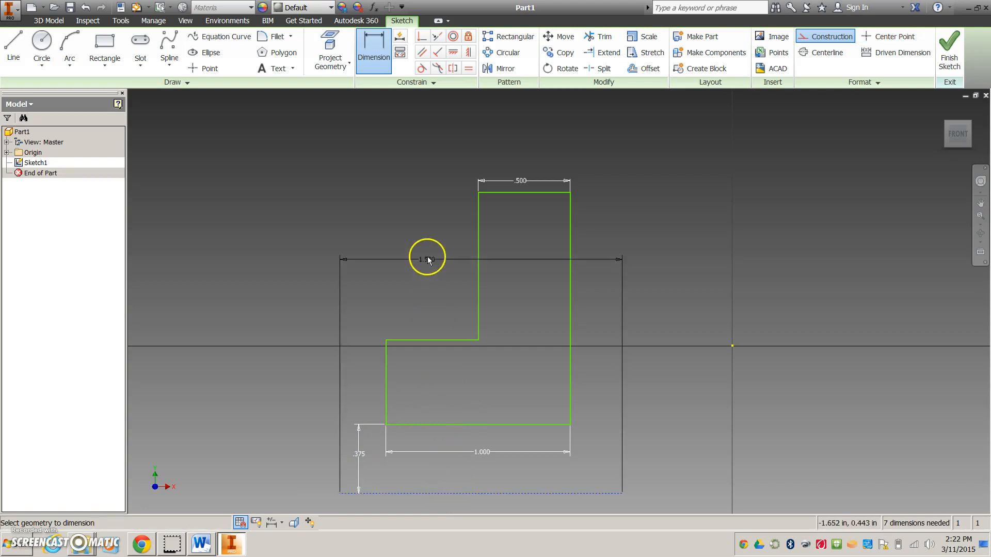
{"action": "left_click", "coordinate": [429, 340]}
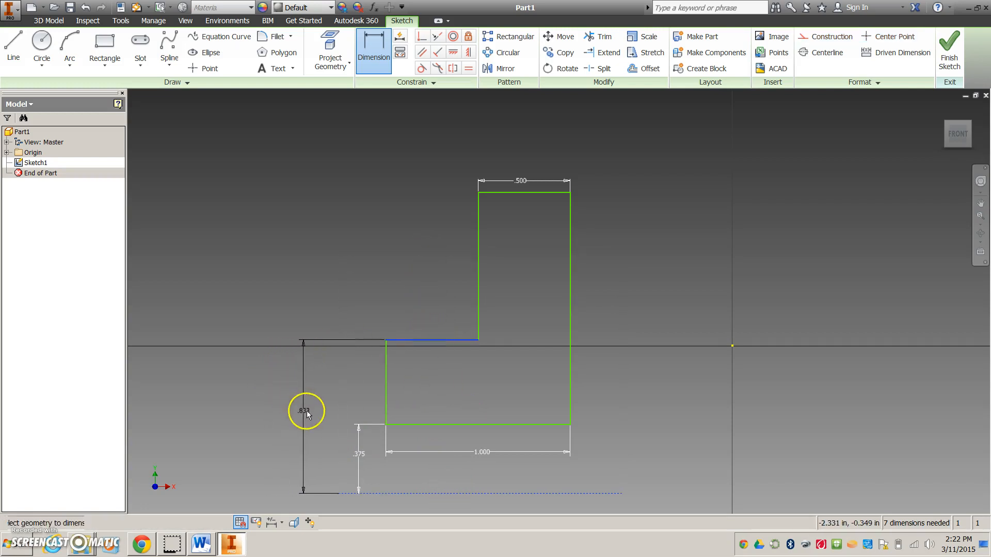
{"action": "left_click", "coordinate": [314, 413]}
{"action": "type", "text": "1"}
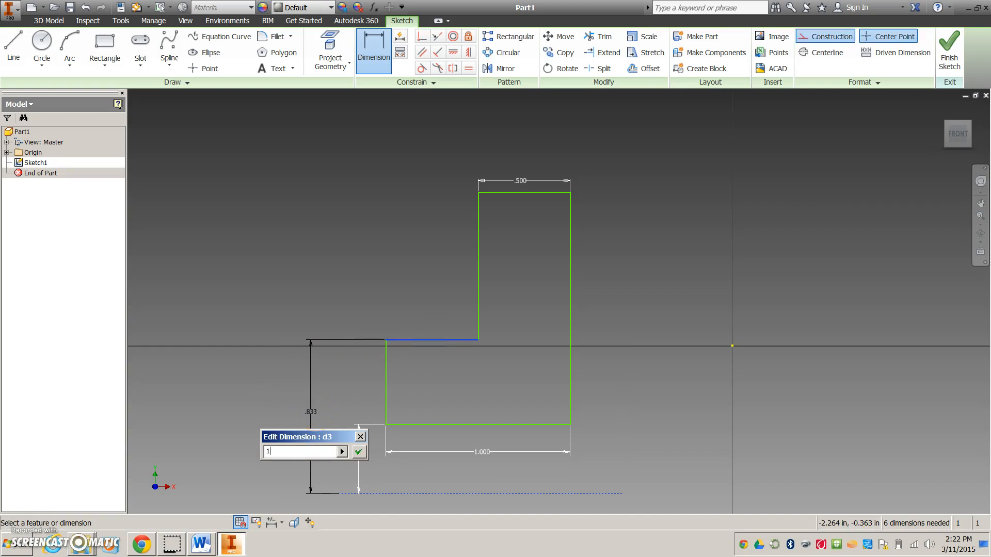
{"action": "key", "text": "Escape"}
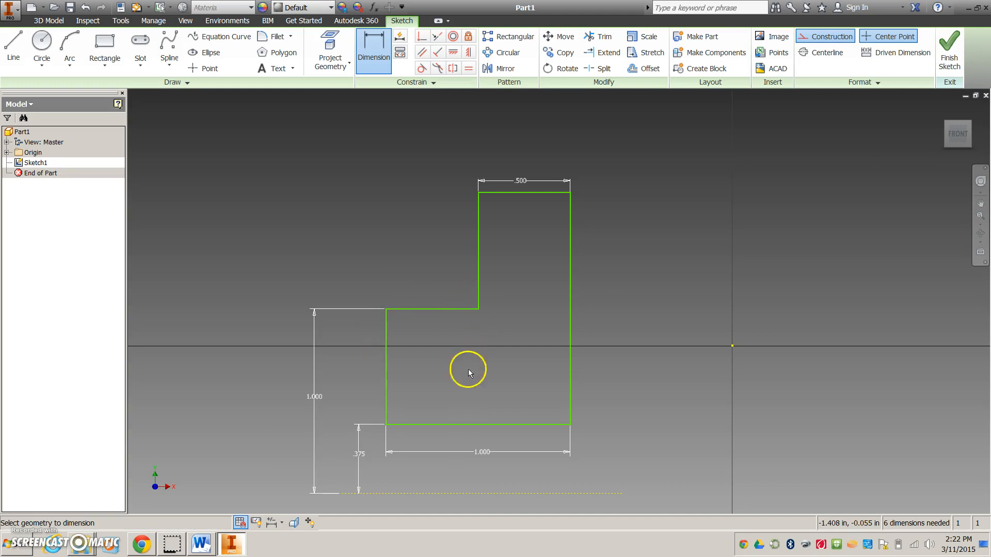
Step: Dimension the distance from the construction line to the profile's uppermost edge and set it to 2.5 in
{"action": "left_click", "coordinate": [462, 493]}
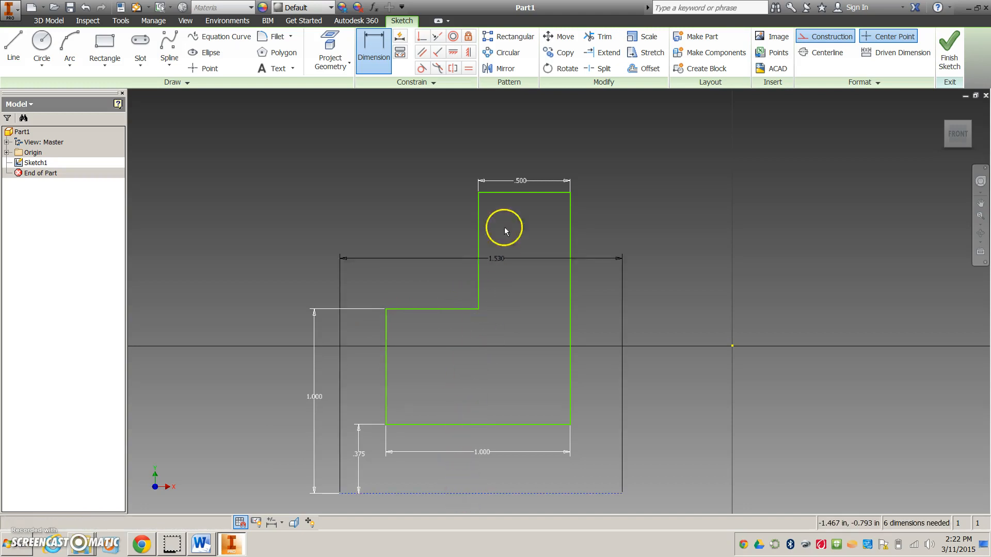
{"action": "left_click", "coordinate": [506, 195]}
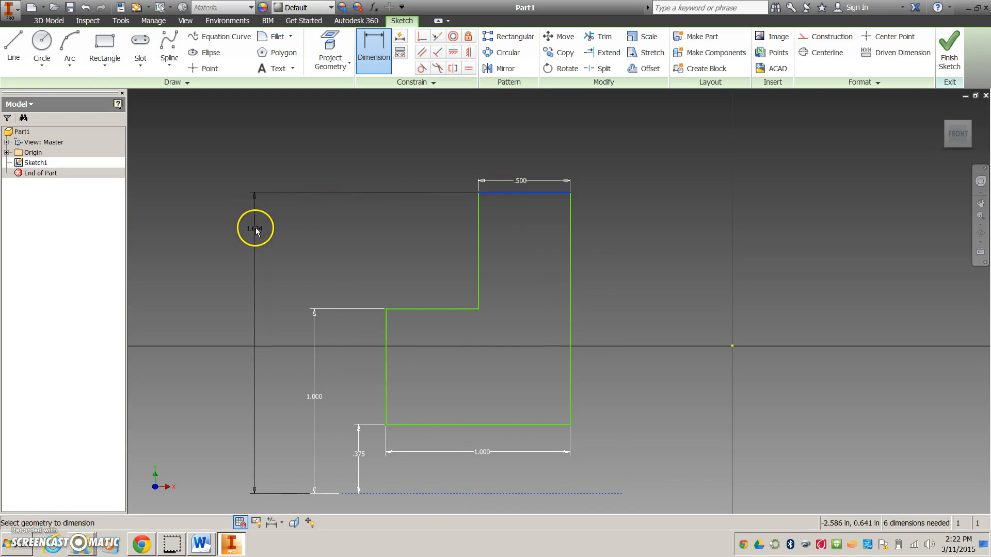
{"action": "left_click", "coordinate": [256, 230]}
{"action": "type", "text": "2"}
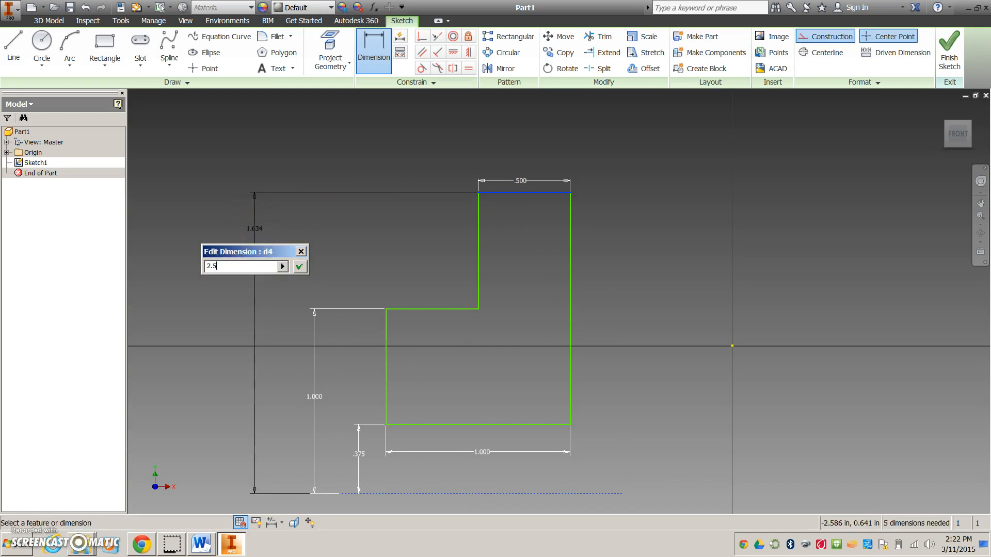
{"action": "type", "text": ".5"}
{"action": "key", "text": "Return"}
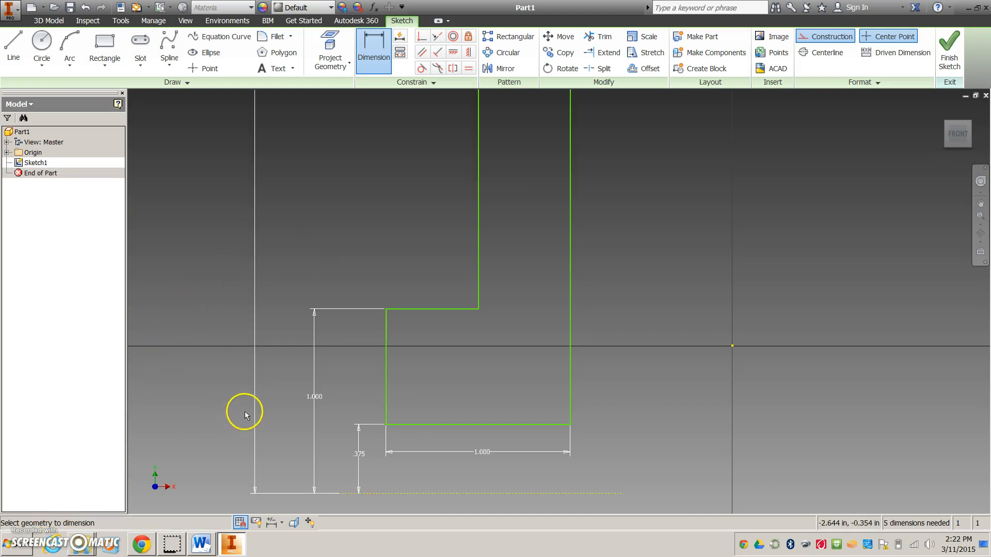
Step: Switch to Word to review the flange plate's figures and modeling instructions, and return to the Inventor sketch
{"action": "left_click", "coordinate": [959, 134]}
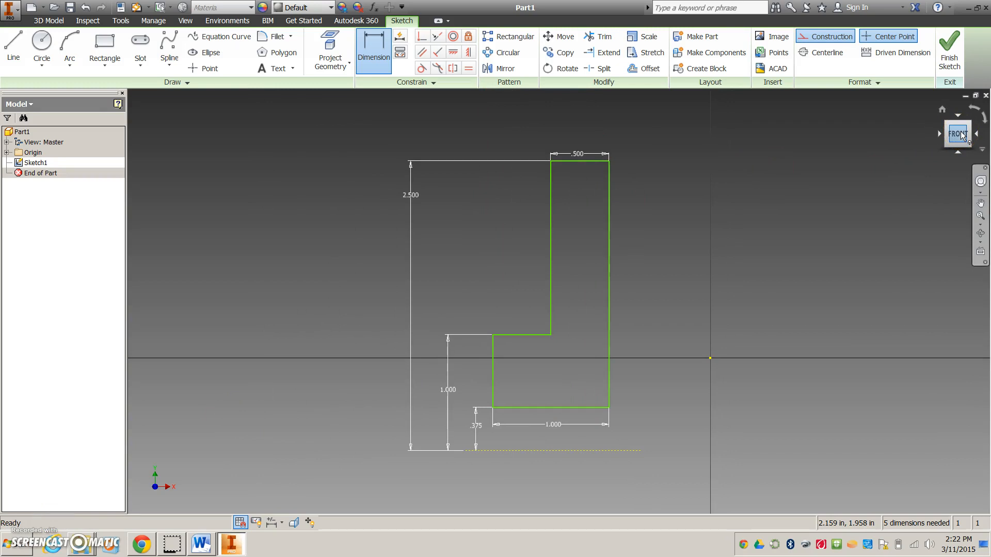
{"action": "left_click", "coordinate": [201, 545]}
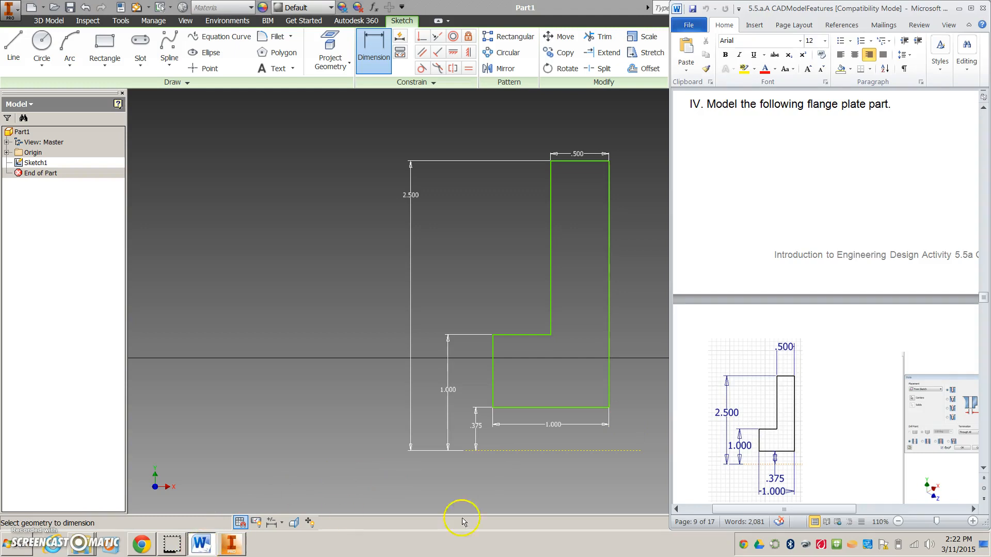
{"action": "left_click", "coordinate": [984, 469]}
{"action": "scroll", "coordinate": [984, 472], "scroll_direction": "down", "scroll_amount": 5}
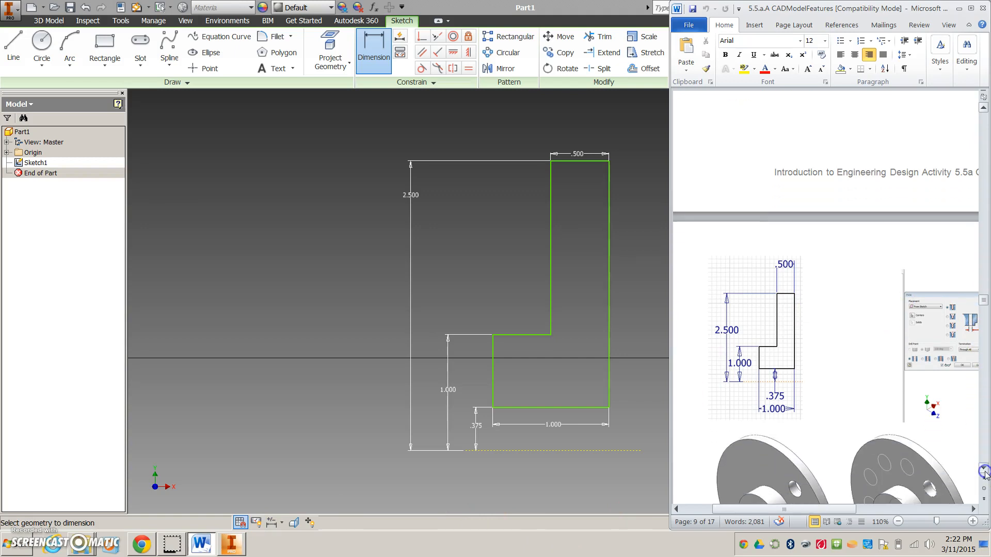
{"action": "scroll", "coordinate": [984, 471], "scroll_direction": "down", "scroll_amount": 3}
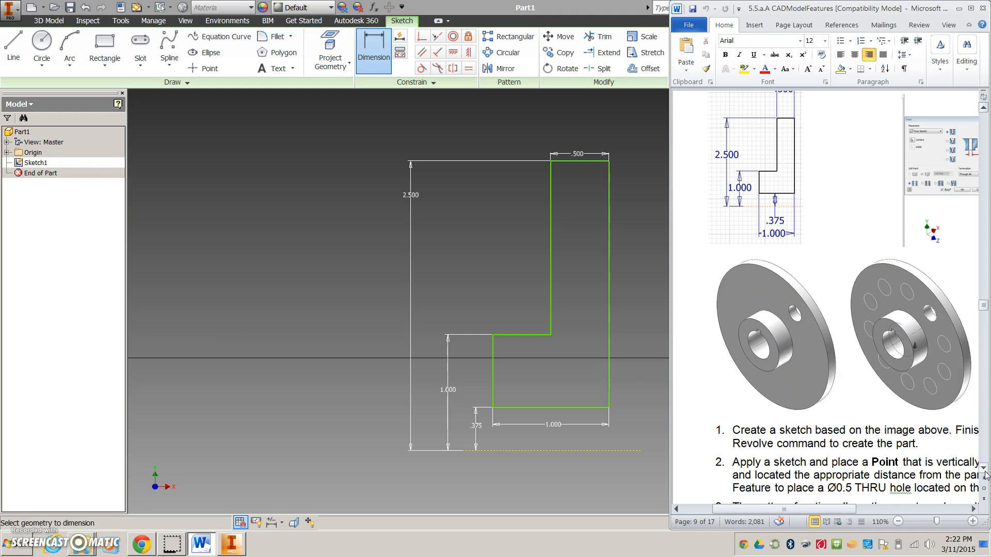
{"action": "left_click", "coordinate": [637, 308]}
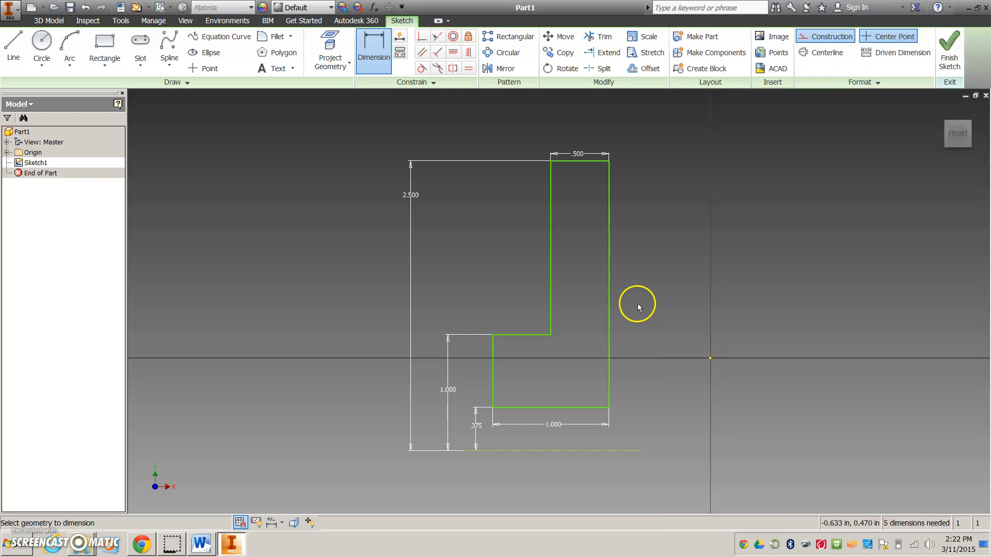
Step: Finish the sketch and revolve the L-shaped profile a full turn around the construction line
{"action": "left_click", "coordinate": [959, 51]}
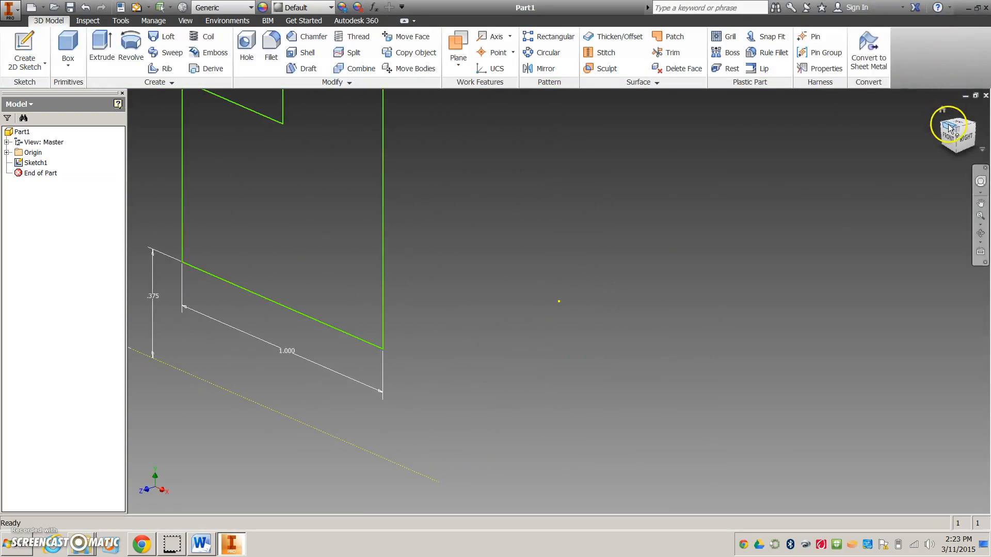
{"action": "left_click", "coordinate": [943, 110]}
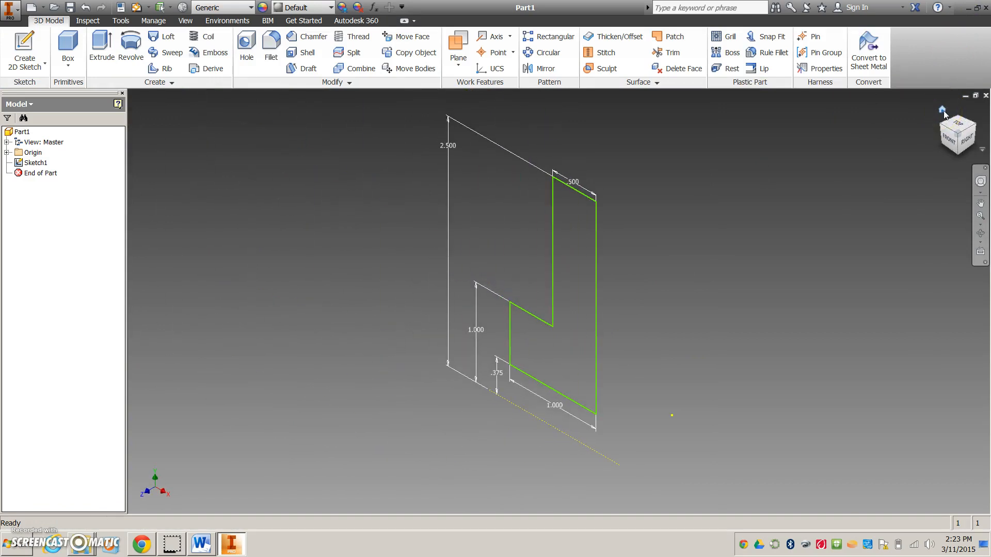
{"action": "left_click", "coordinate": [126, 50]}
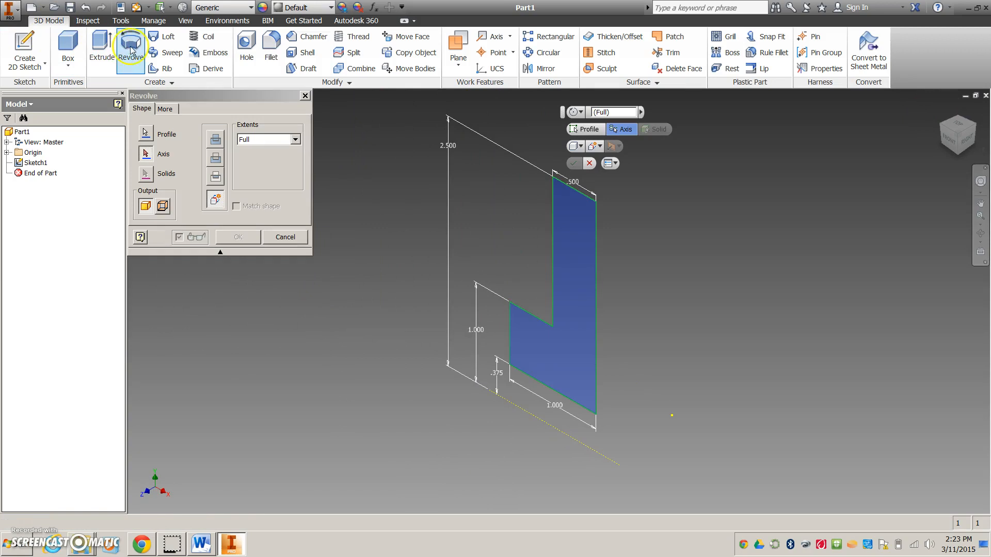
{"action": "left_click", "coordinate": [192, 138]}
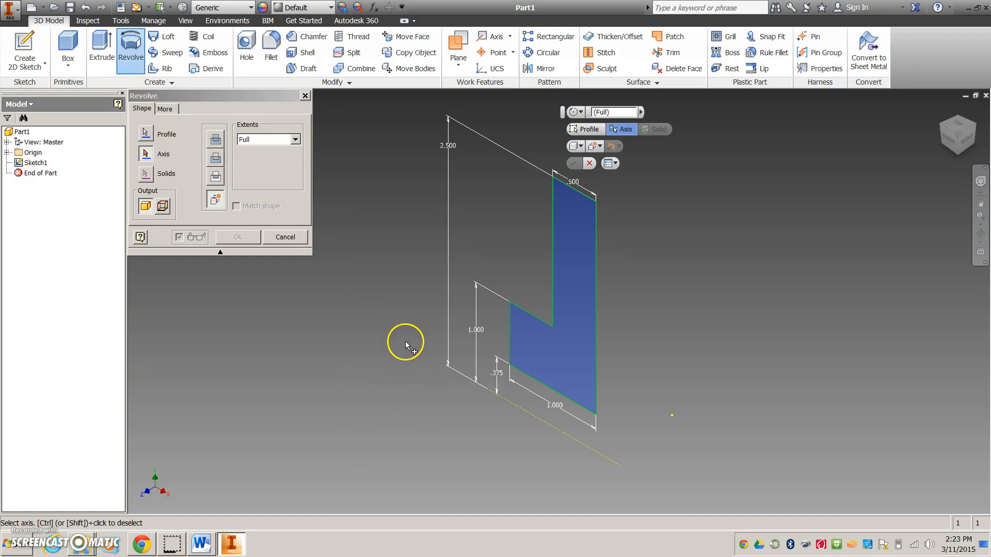
{"action": "left_click", "coordinate": [526, 415]}
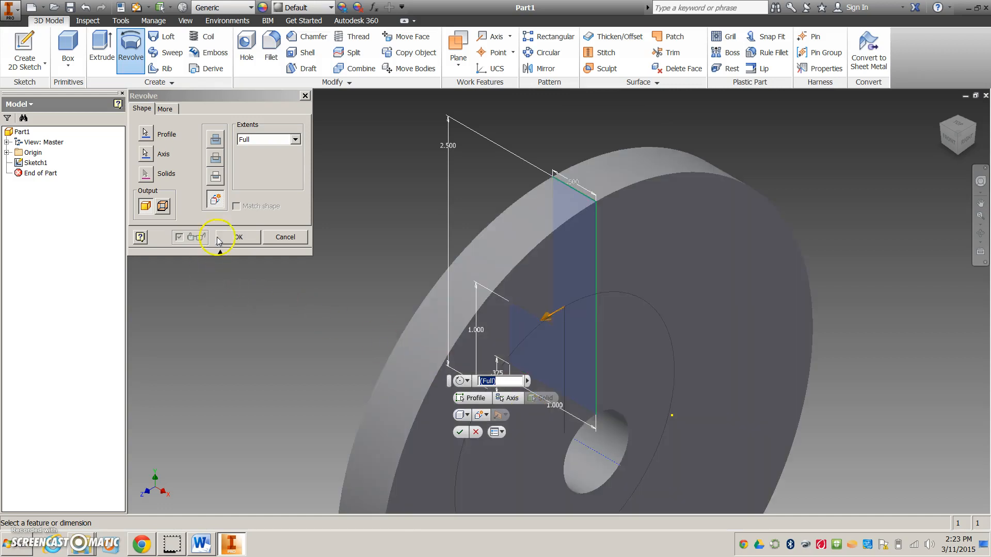
{"action": "left_click", "coordinate": [241, 239]}
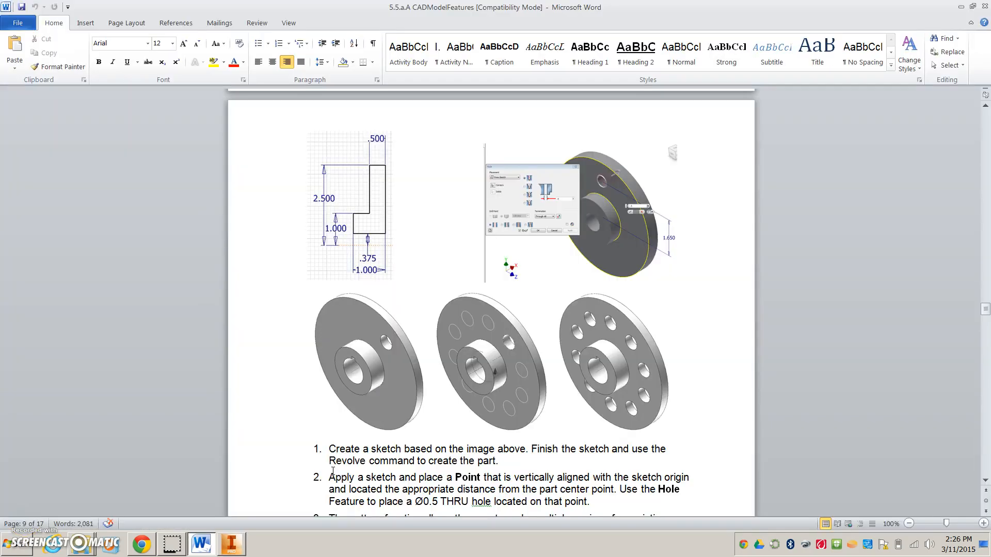
Step: Review the hole placement instruction and the hole's offset in the reference figure in Word, and return to Inventor
{"action": "left_click_drag", "start_coordinate": [331, 477], "coordinate": [625, 438]}
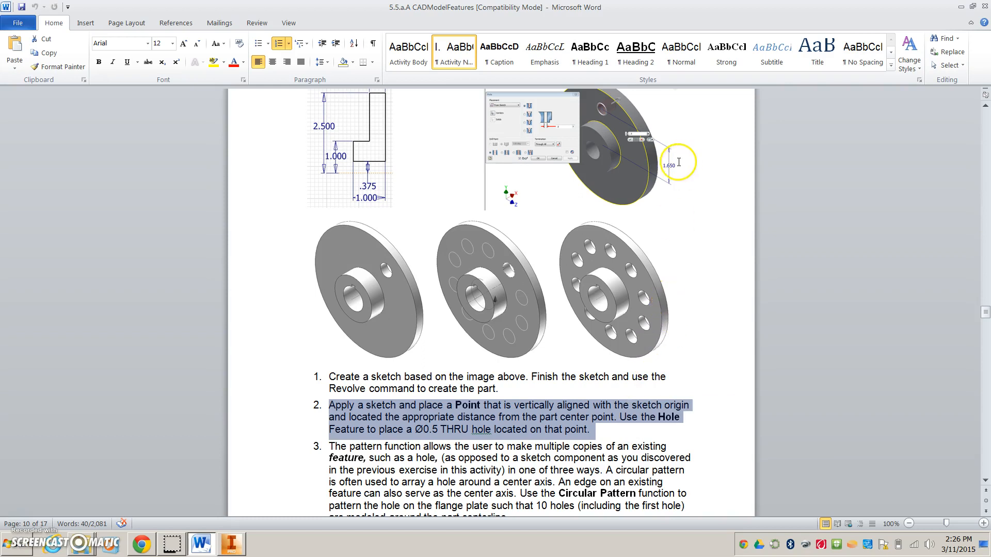
{"action": "left_click", "coordinate": [677, 163]}
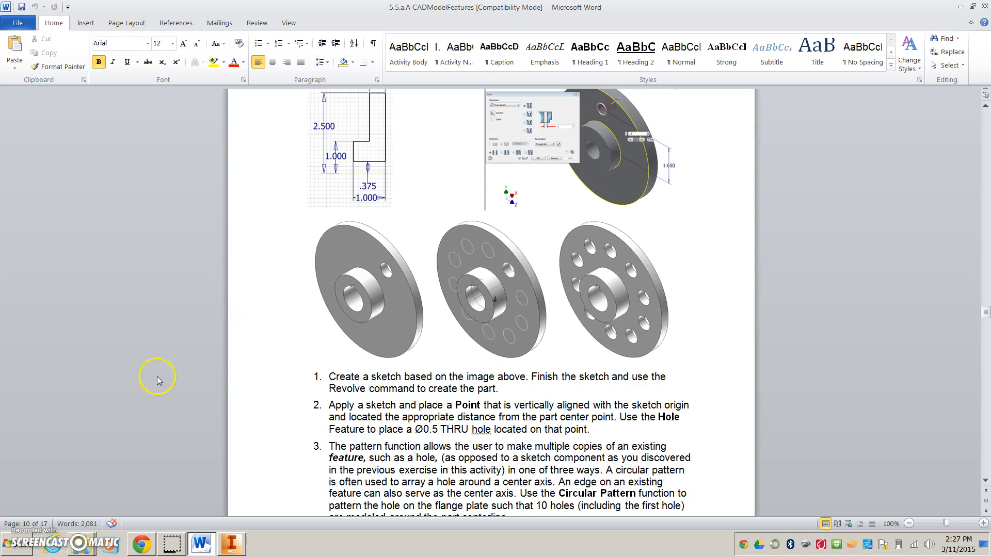
{"action": "left_click", "coordinate": [231, 545]}
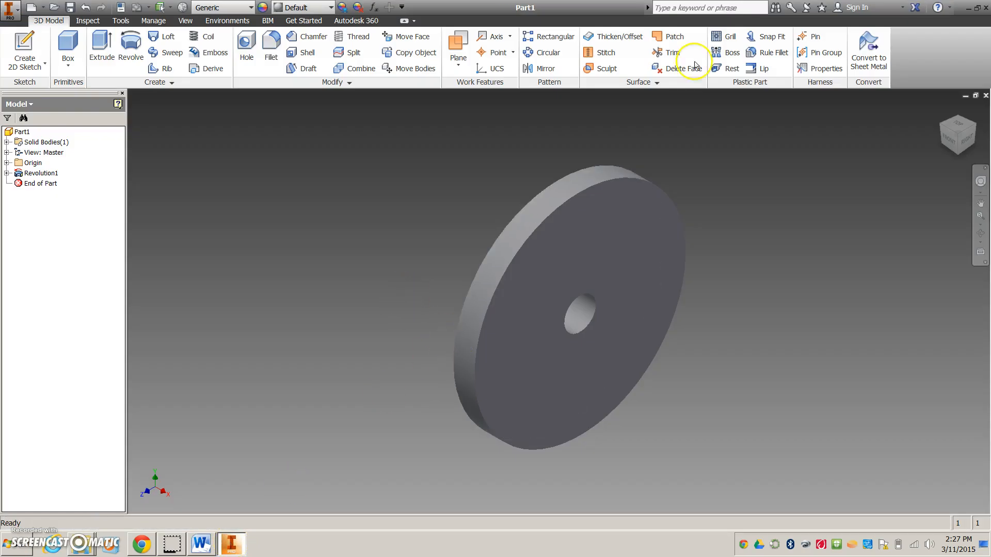
Step: Start a new sketch on the flange's large flat face on the hub side
{"action": "left_click", "coordinate": [957, 140]}
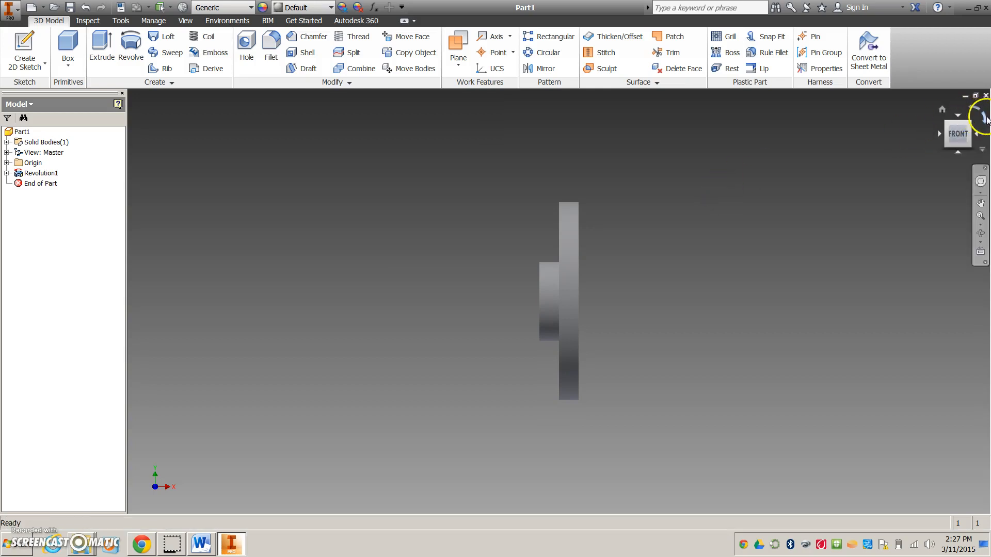
{"action": "left_click", "coordinate": [977, 135]}
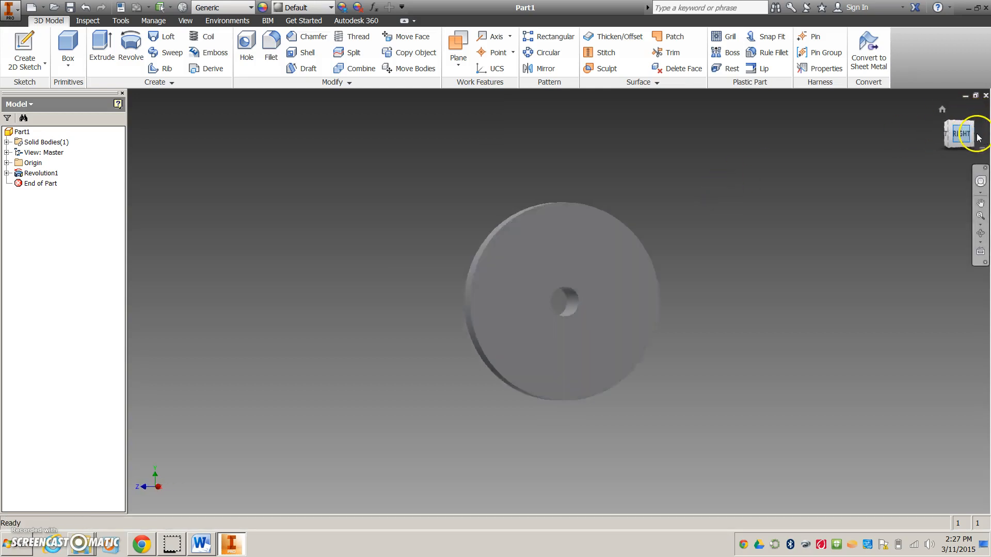
{"action": "left_click", "coordinate": [938, 135]}
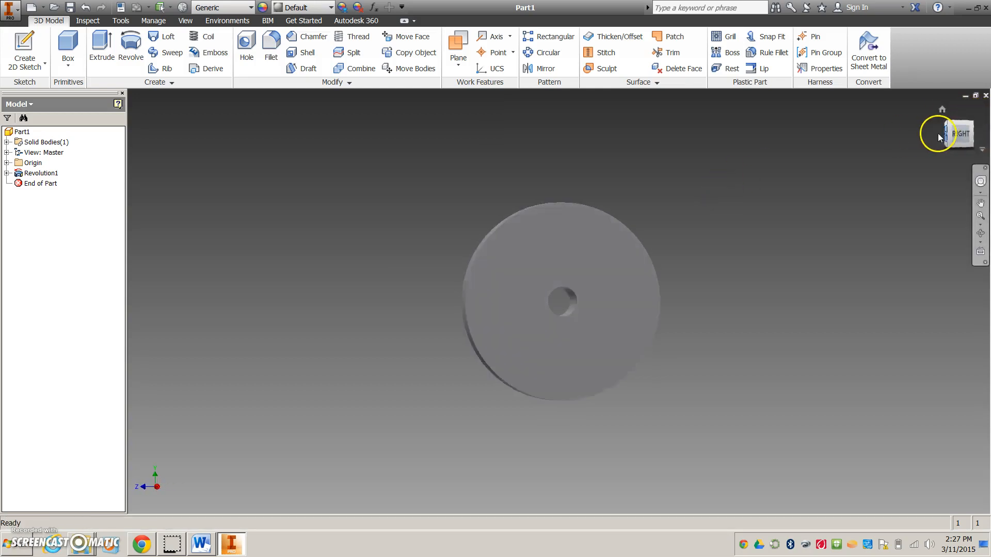
{"action": "left_click", "coordinate": [937, 135]}
{"action": "left_click", "coordinate": [623, 256]}
{"action": "left_click", "coordinate": [666, 248]}
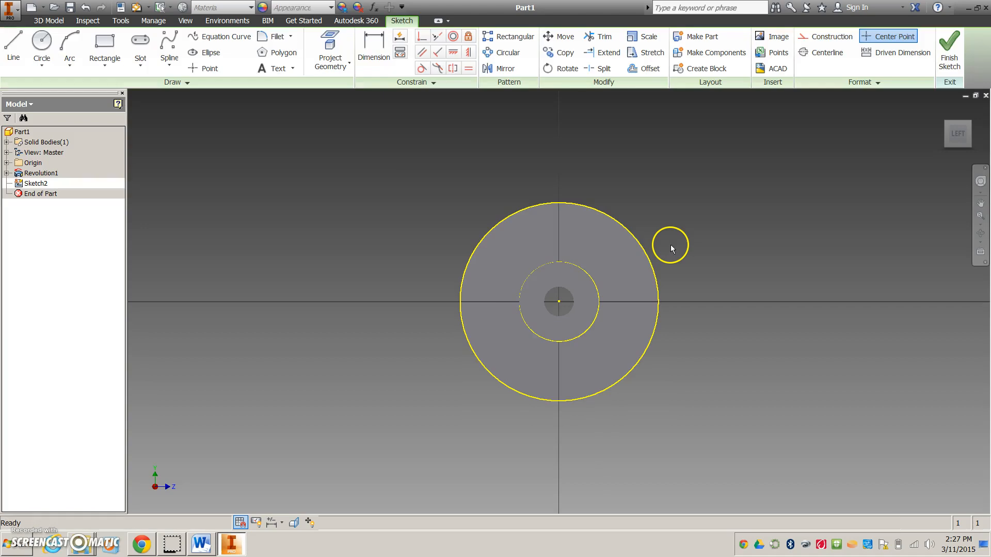
Step: Place a sketch point vertically above the flange center, set its distance from the center to 1.65 in, and finish the sketch
{"action": "left_click", "coordinate": [196, 68]}
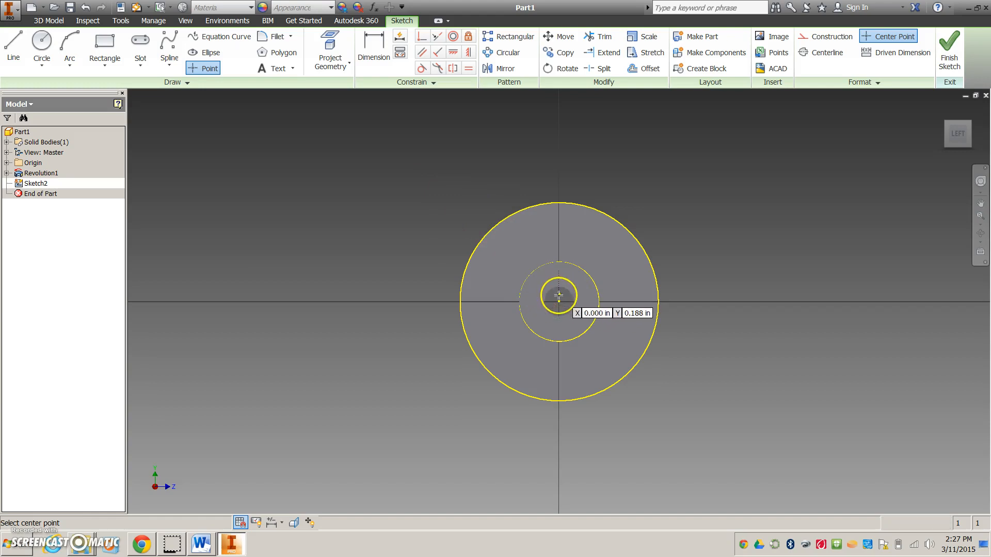
{"action": "left_click", "coordinate": [559, 239]}
{"action": "left_click", "coordinate": [372, 50]}
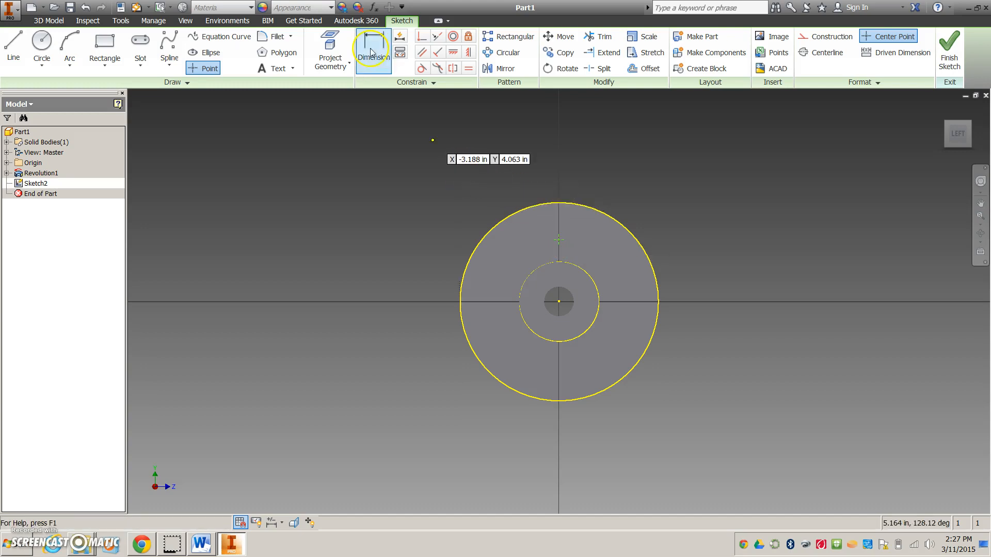
{"action": "left_click", "coordinate": [559, 239]}
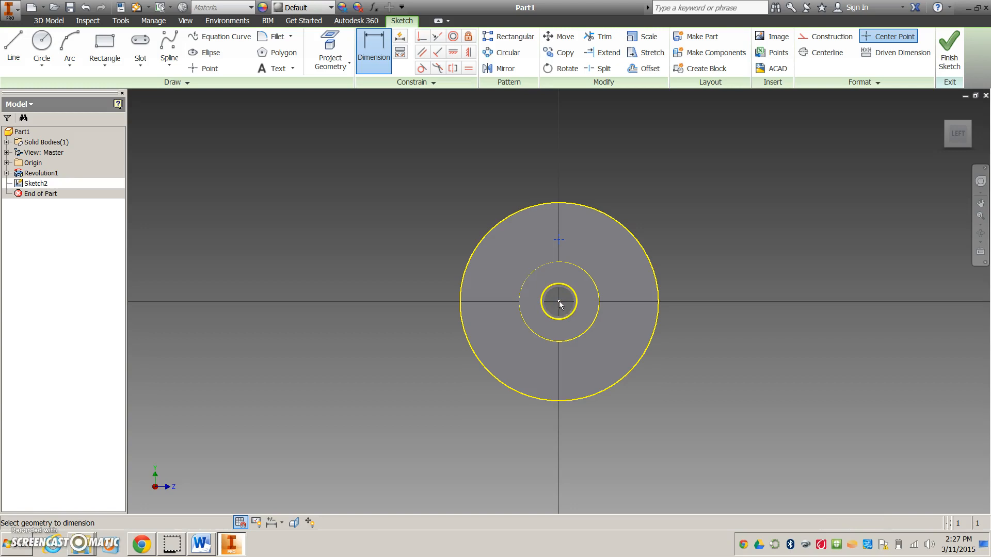
{"action": "left_click", "coordinate": [559, 301]}
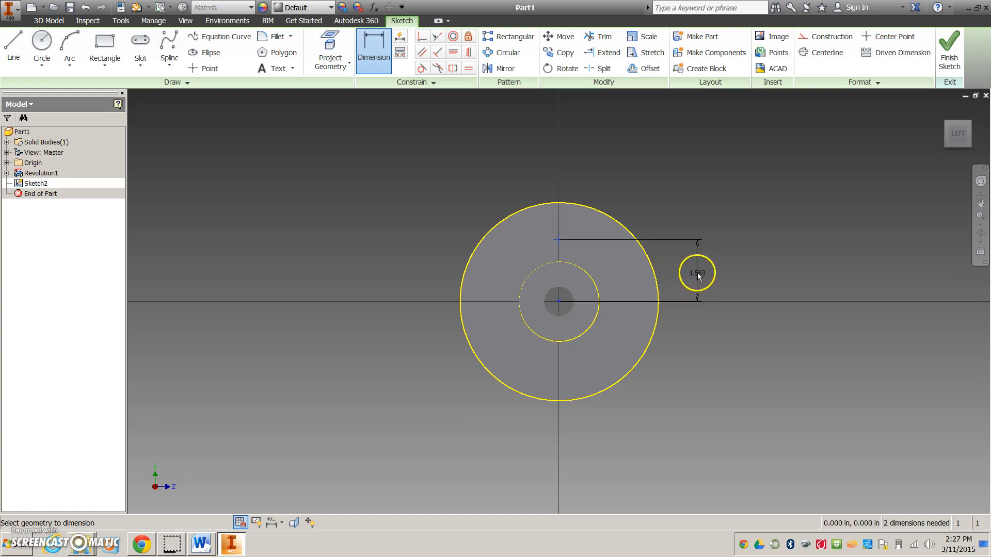
{"action": "left_click", "coordinate": [687, 273]}
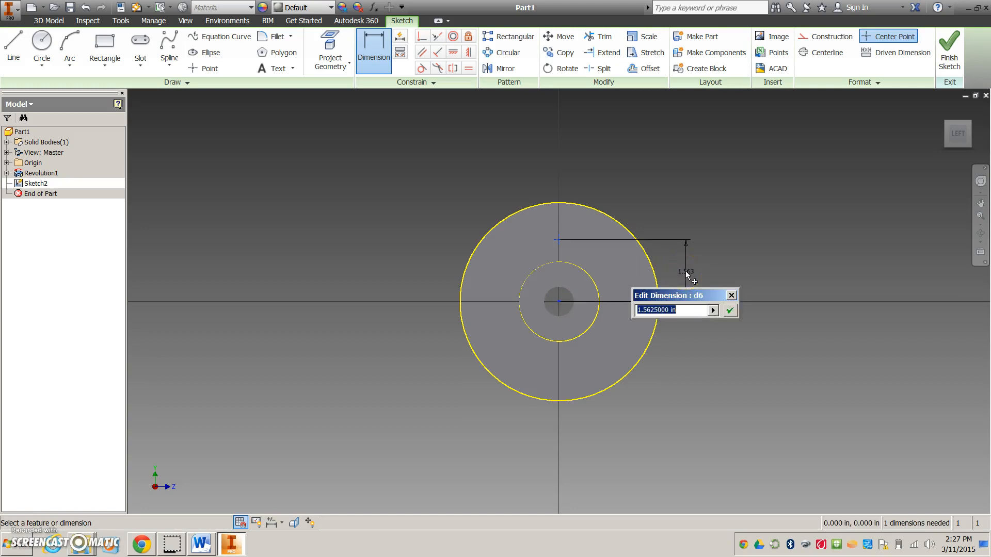
{"action": "type", "text": "1.65"}
{"action": "key", "text": "Return"}
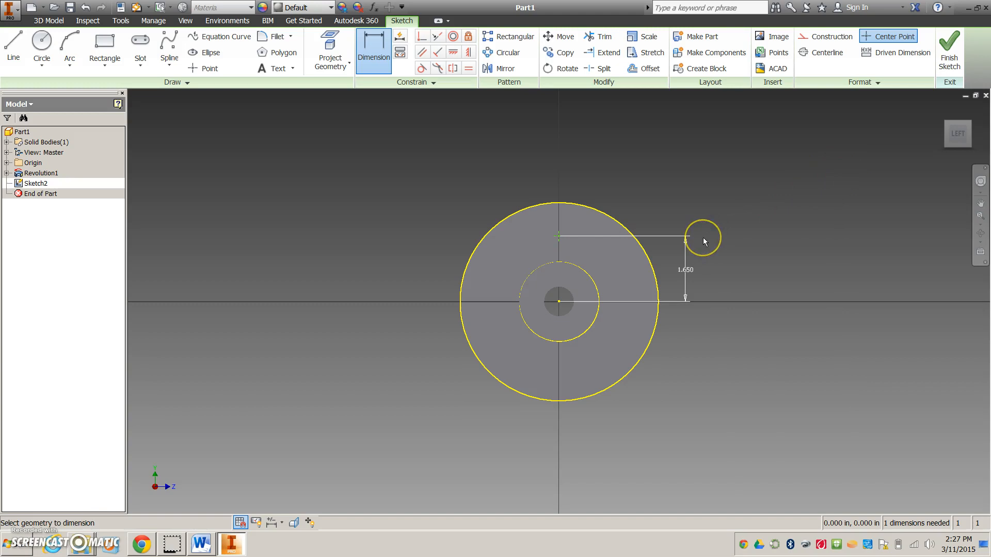
{"action": "left_click", "coordinate": [948, 57]}
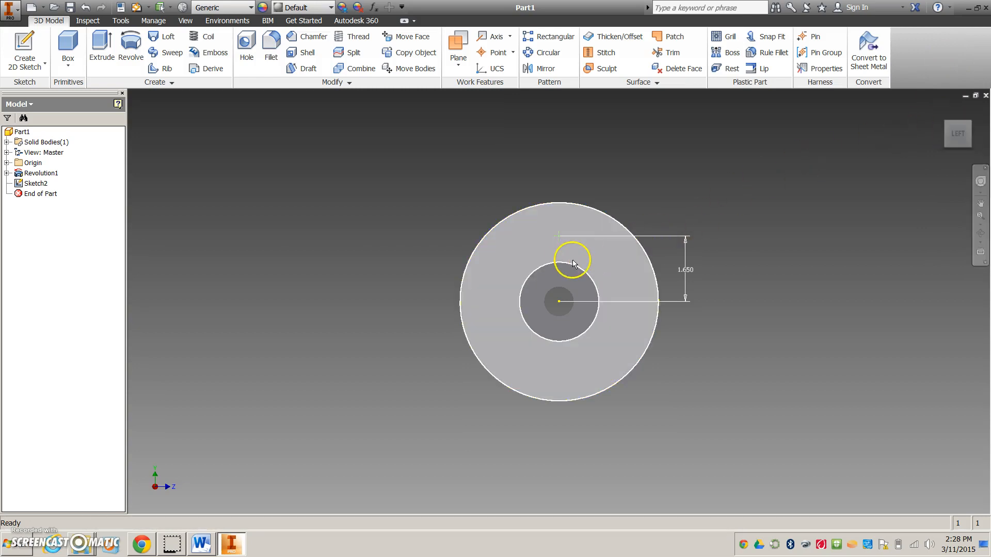
Step: Check the hole size in Word and create a .5 in diameter Through All hole at the sketched point
{"action": "left_click", "coordinate": [245, 45]}
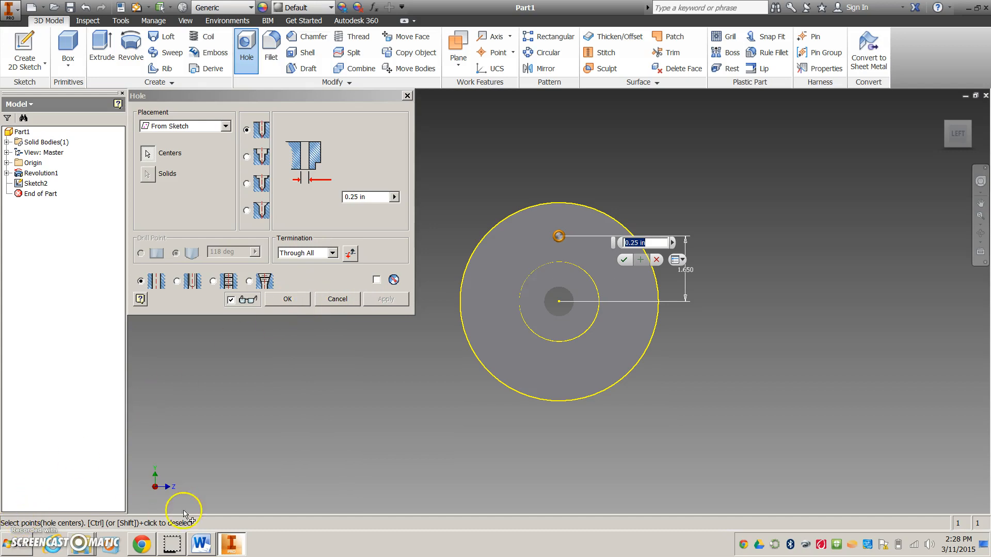
{"action": "left_click", "coordinate": [199, 543]}
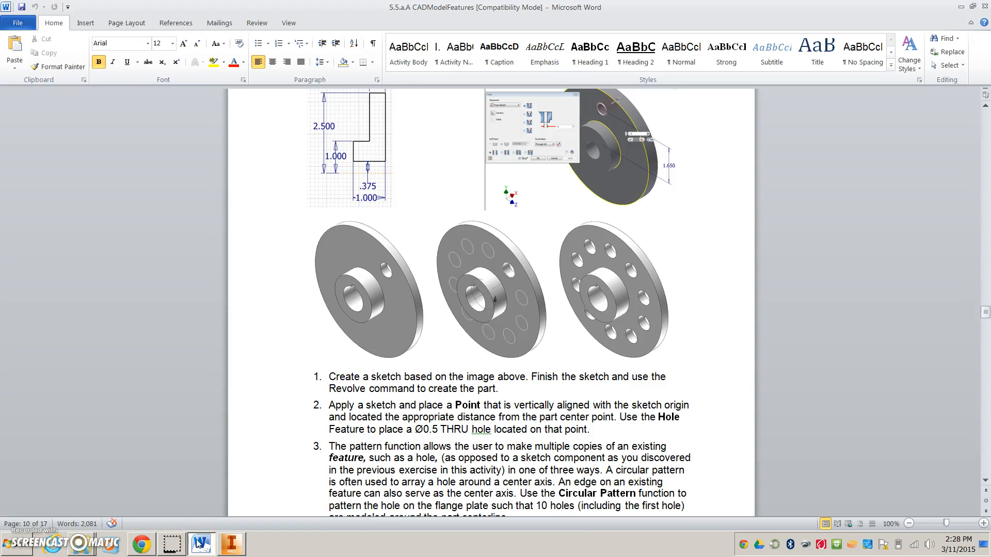
{"action": "left_click", "coordinate": [230, 545]}
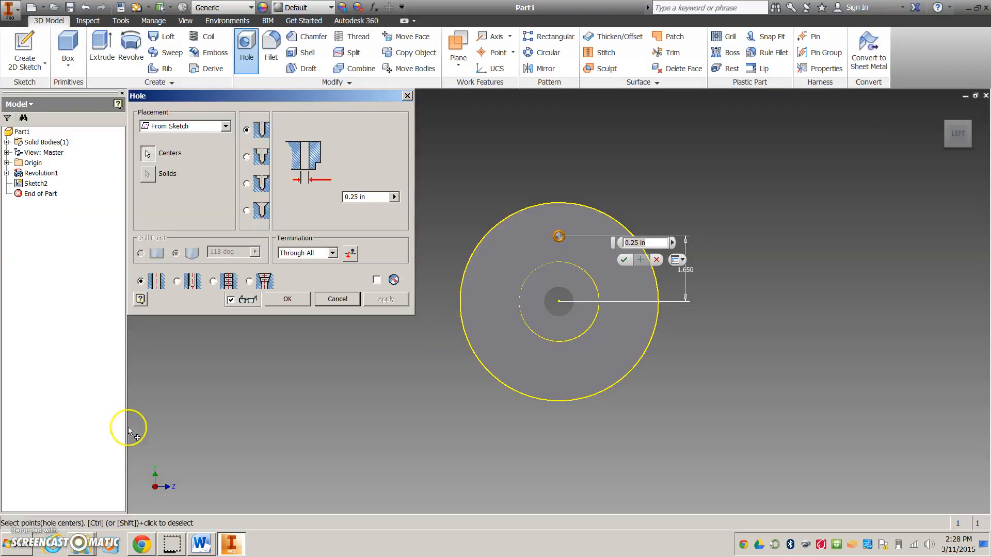
{"action": "double_click", "coordinate": [361, 196]}
{"action": "type", "text": ".5"}
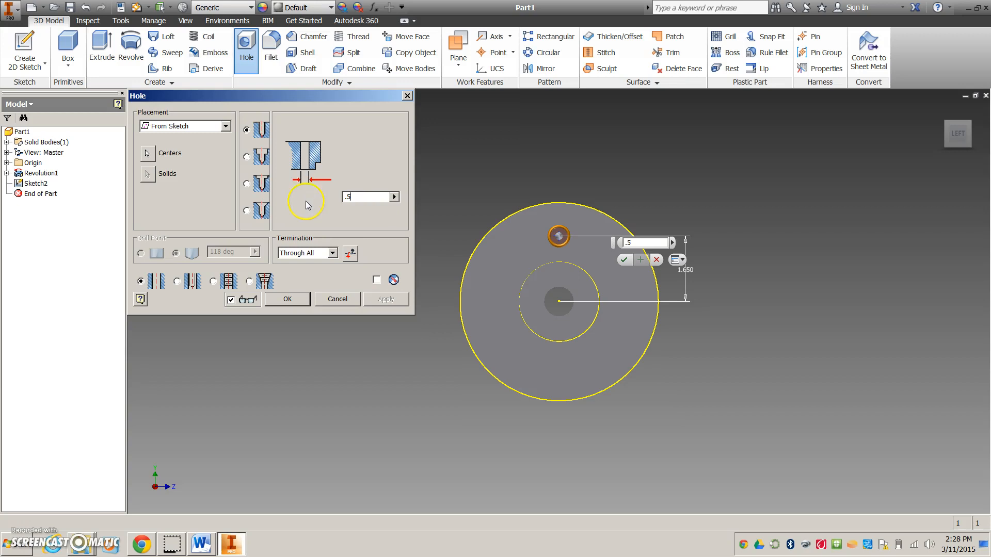
{"action": "left_click", "coordinate": [281, 302]}
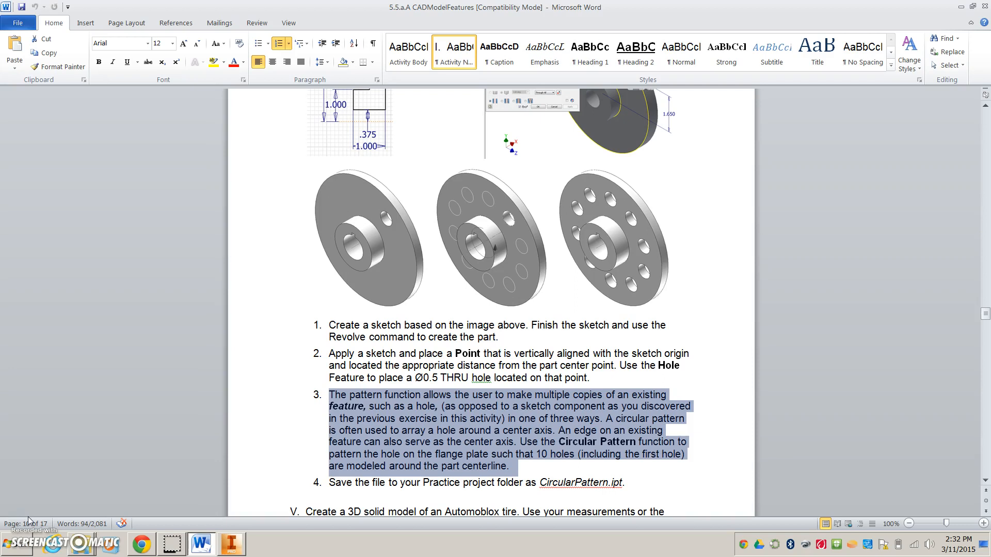
Step: Switch back to Inventor and create a circular pattern of the hole around the flange's center axis with 10 occurrences over 360 degrees
{"action": "key", "text": "alt+Tab"}
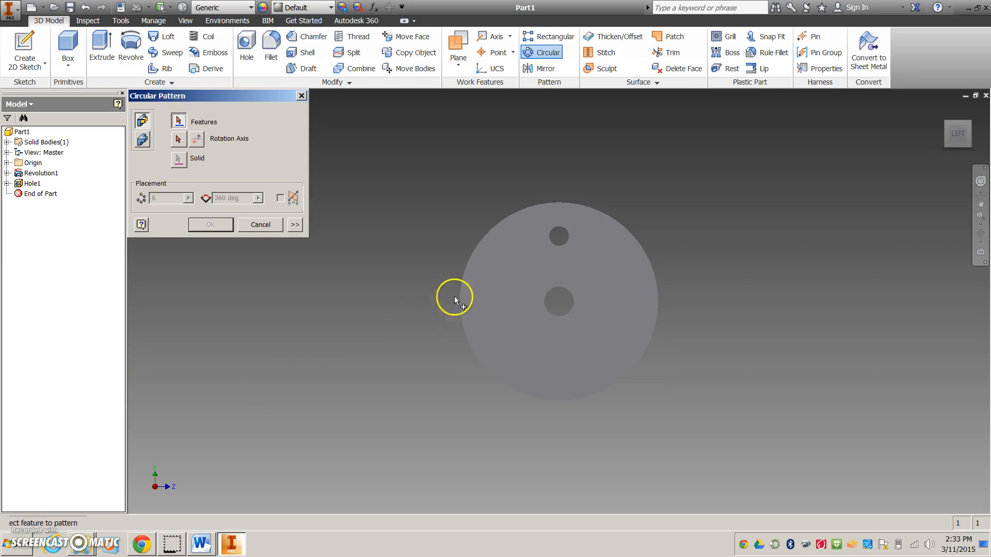
{"action": "left_click", "coordinate": [557, 238]}
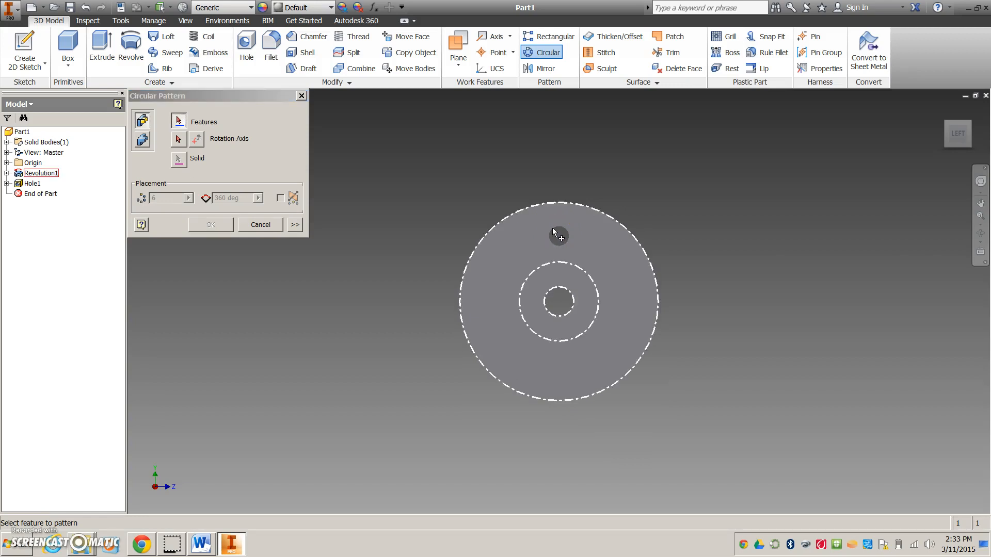
{"action": "left_click", "coordinate": [23, 185]}
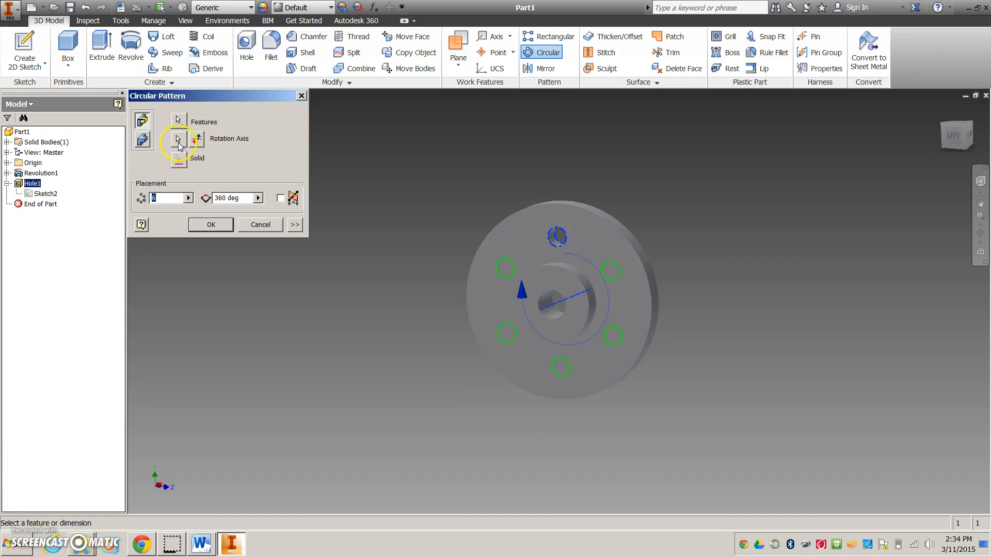
{"action": "left_click", "coordinate": [179, 140]}
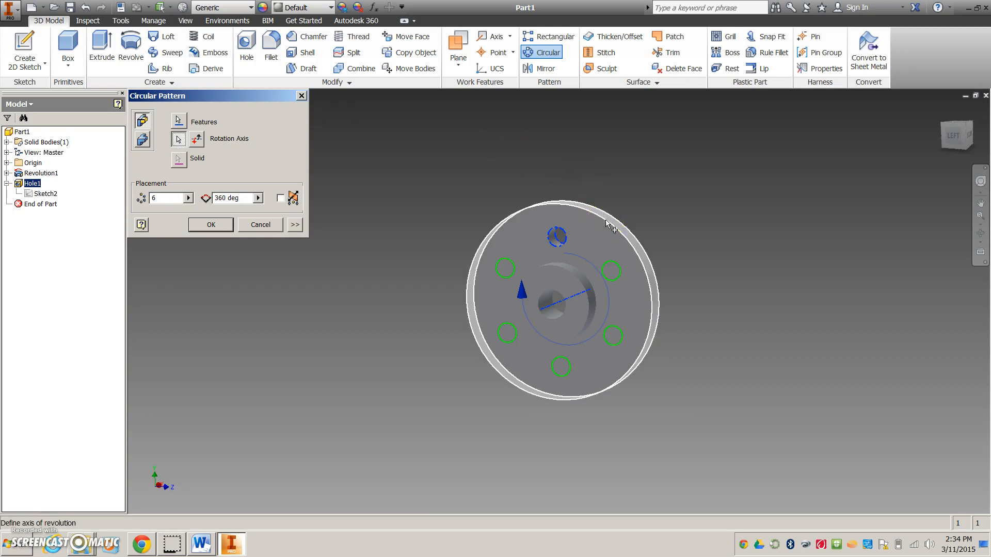
{"action": "left_click", "coordinate": [565, 300]}
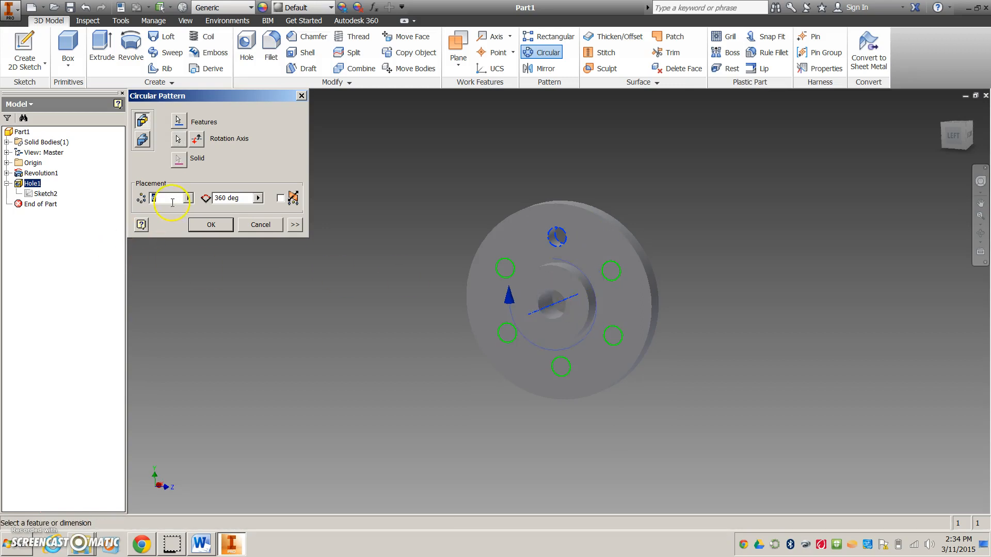
{"action": "type", "text": "10"}
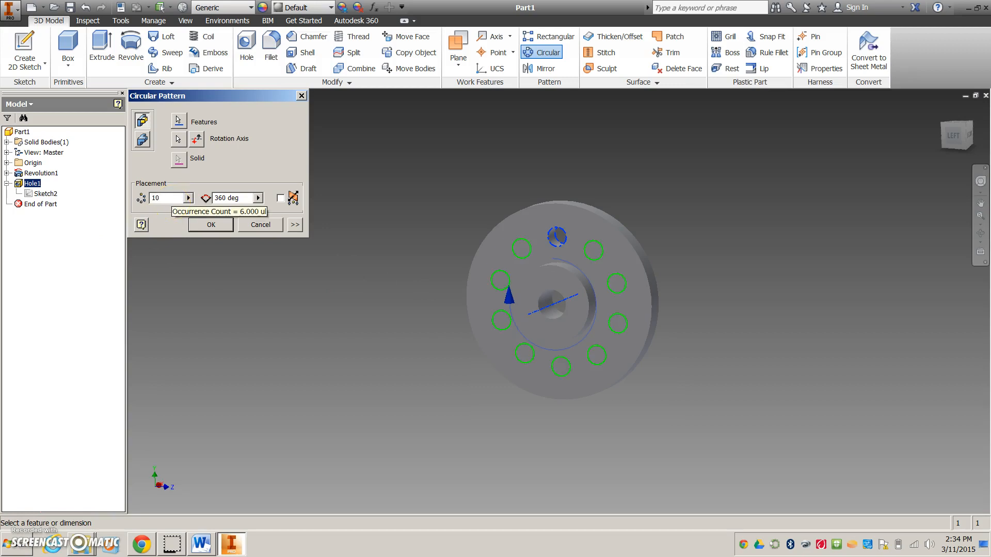
{"action": "left_click", "coordinate": [212, 225]}
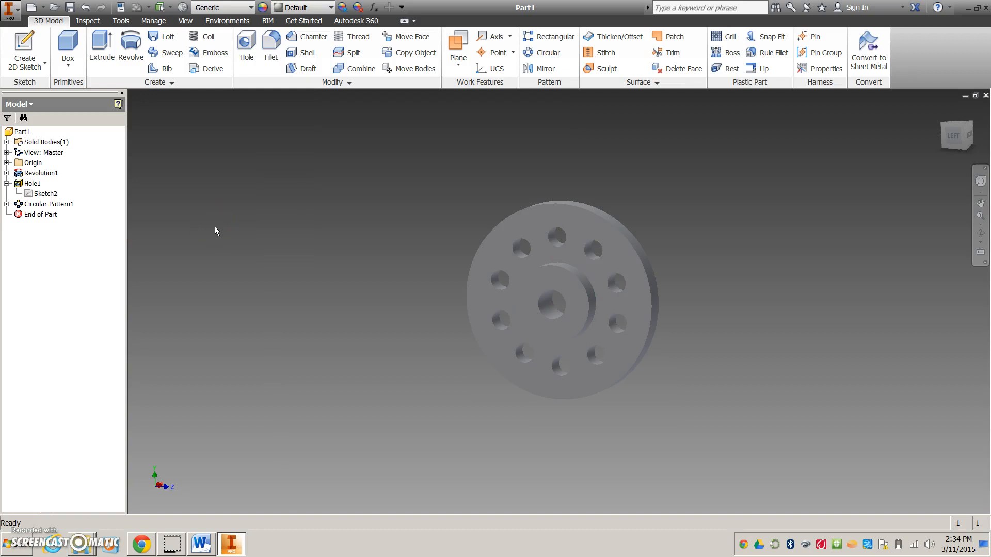